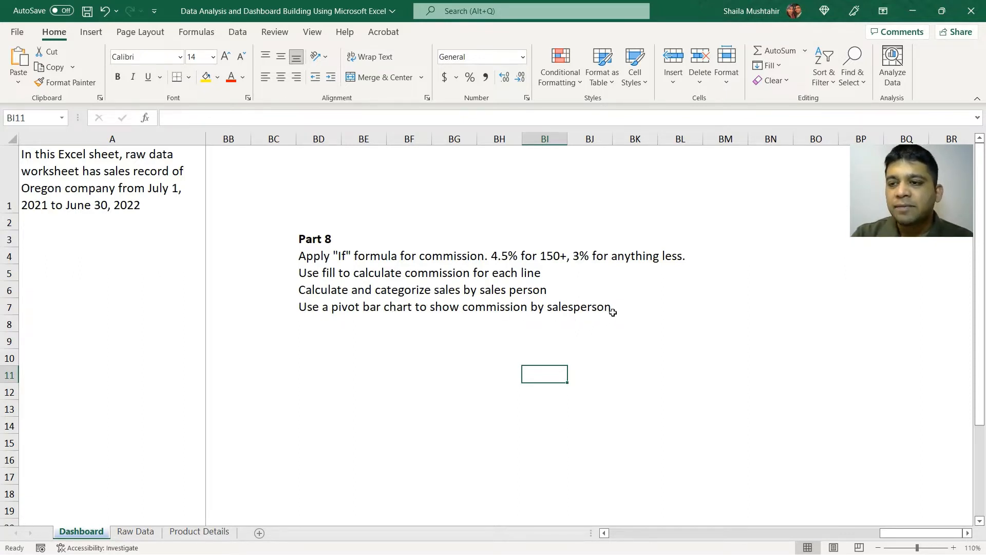
# Review the sales columns on the Raw Data sheet and the Part 8 commission instructions on the Dashboard sheet.
pyautogui.hotkey('ctrl', 'pagedown')
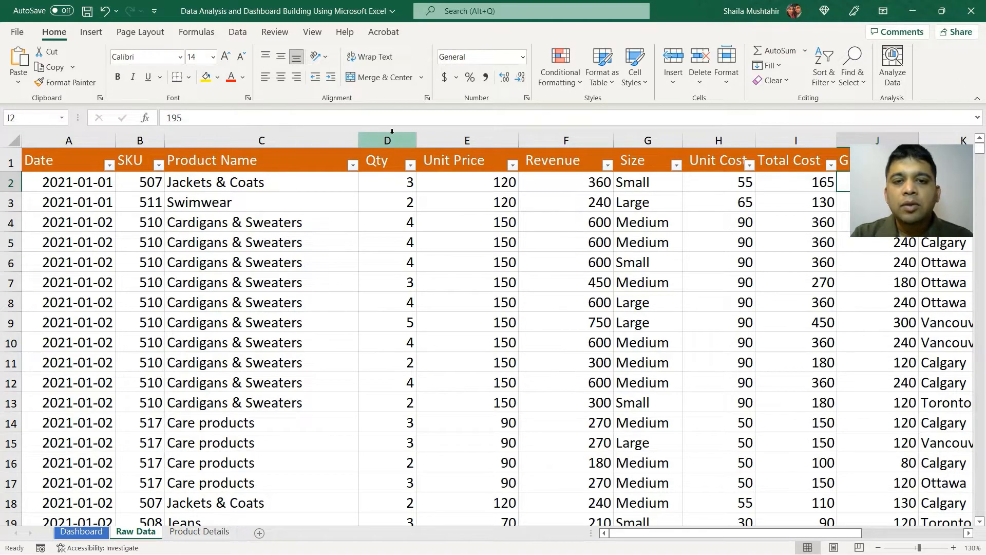
pyautogui.hscroll(3, 507, 259)
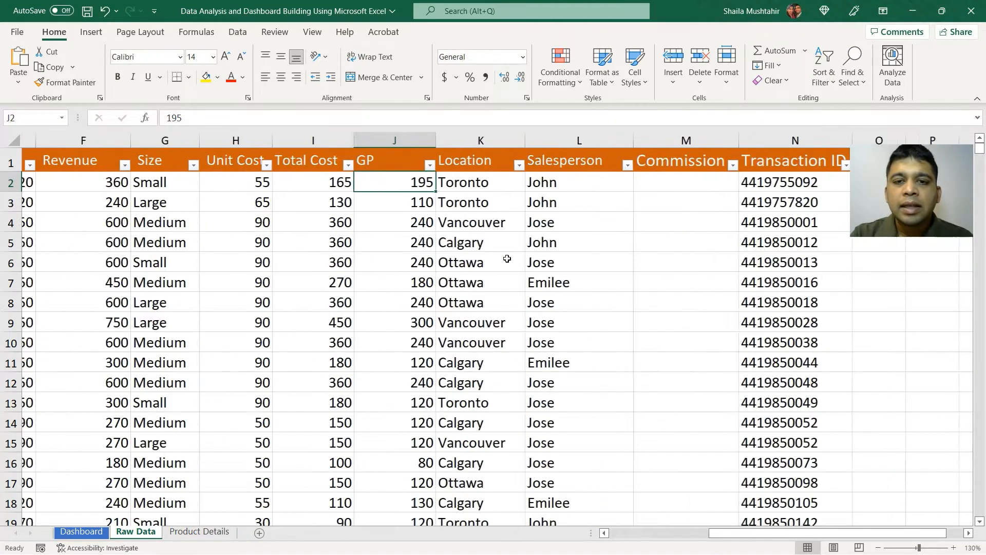
pyautogui.hscroll(-2, 215, 210)
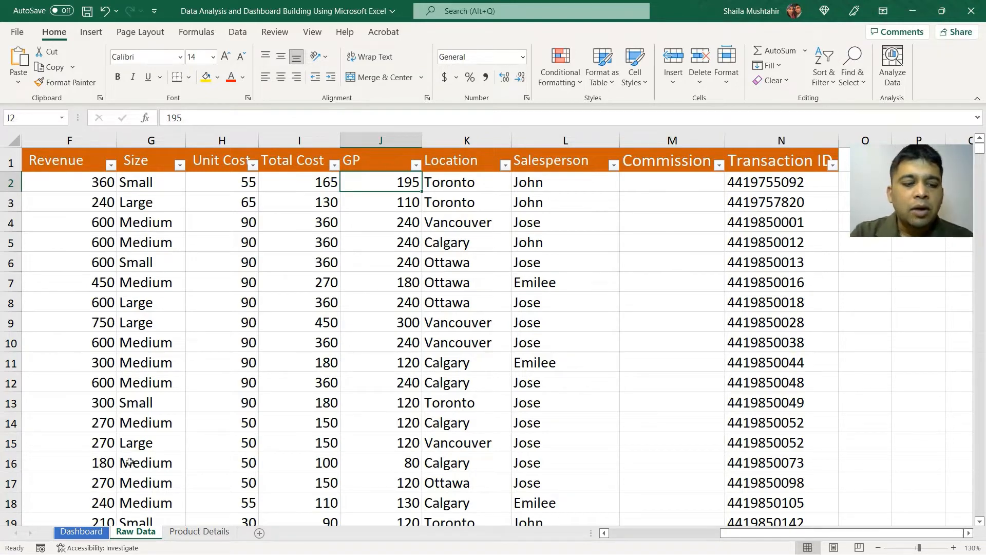
pyautogui.click(83, 531)
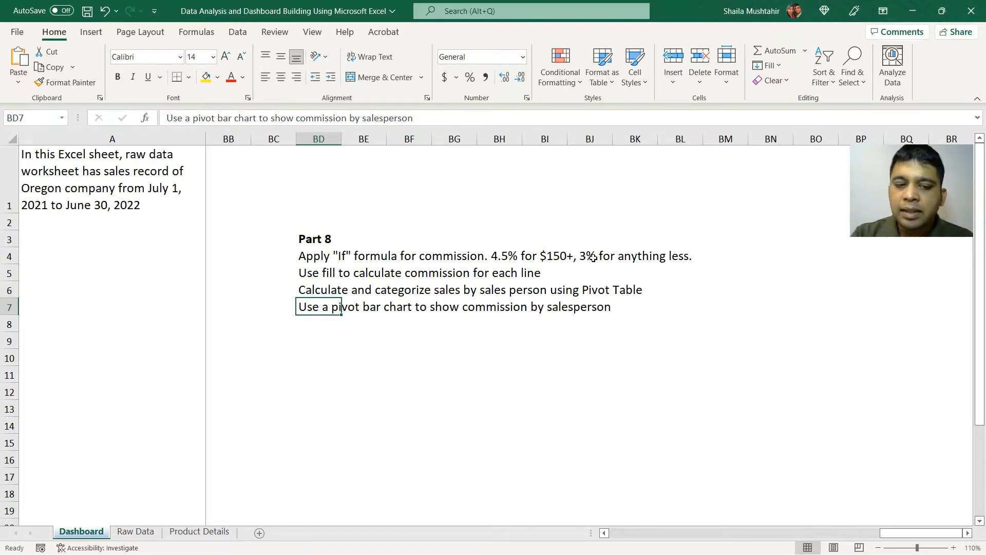
pyautogui.click(135, 533)
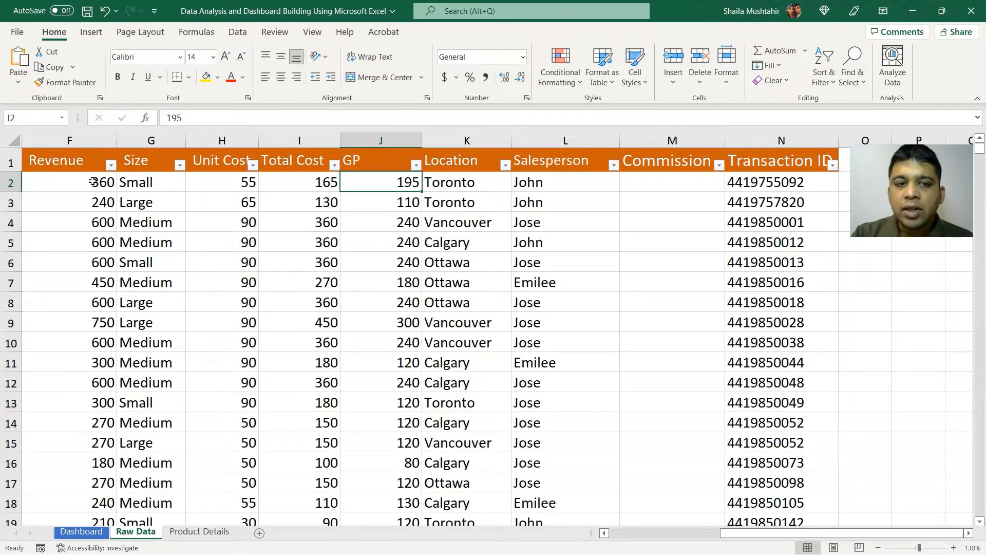
# Start an IF formula in Commission cell M2 of the Raw Data sheet, testing whether revenue F2 is greater than 150.
pyautogui.click(659, 181)
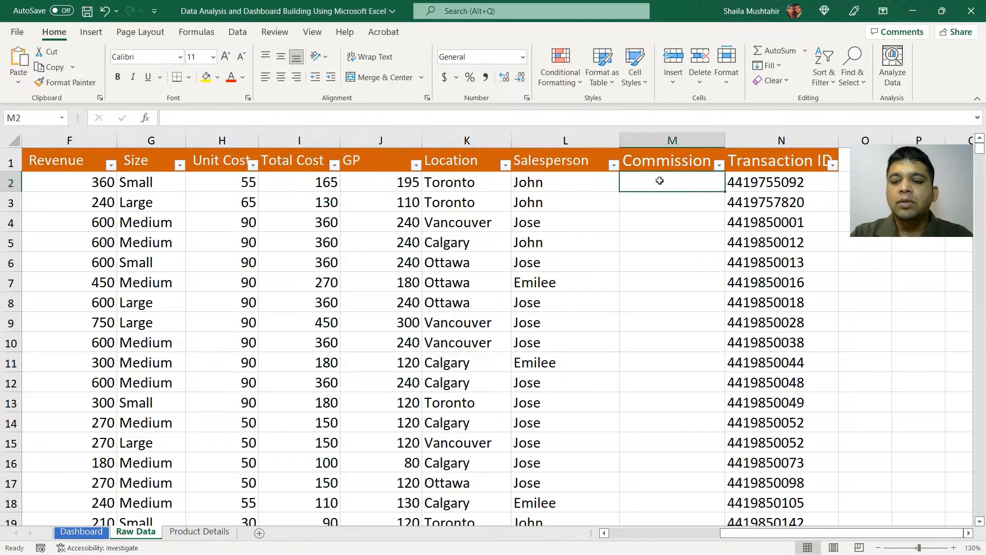
pyautogui.write('=')
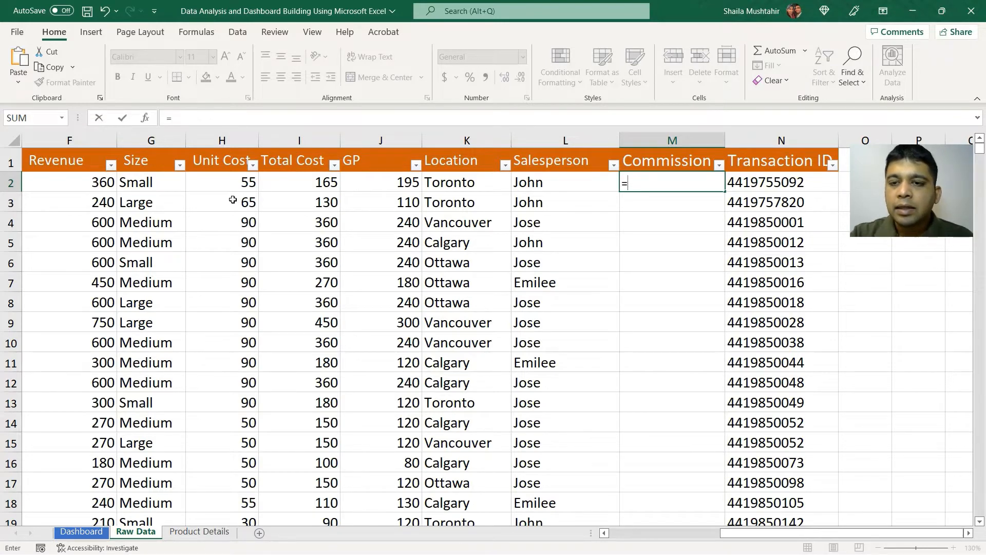
pyautogui.write('if')
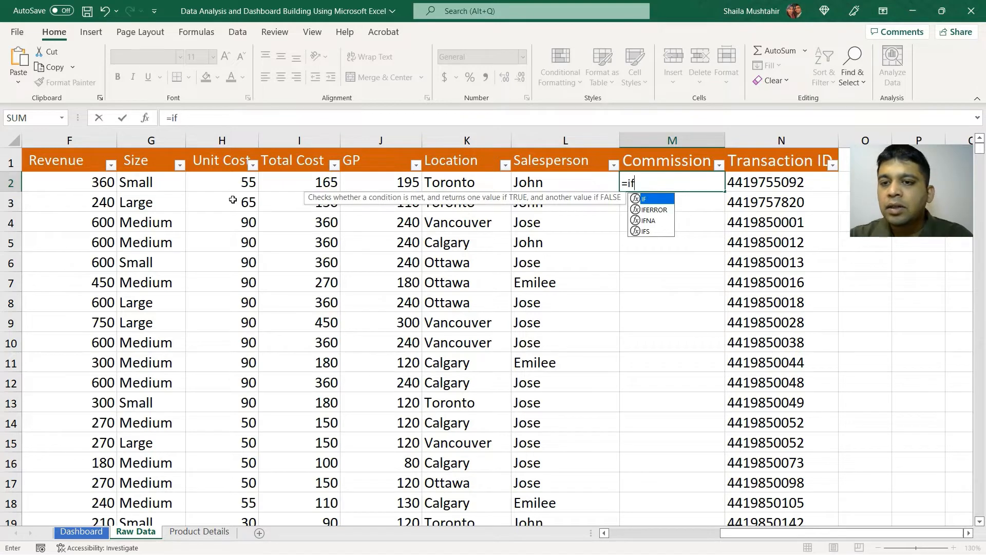
pyautogui.press('Tab')
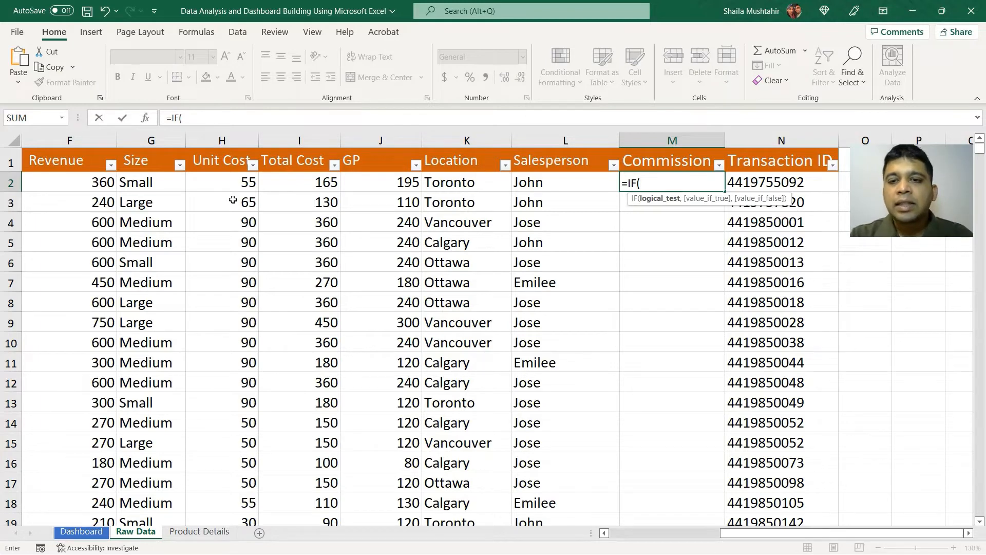
pyautogui.click(89, 184)
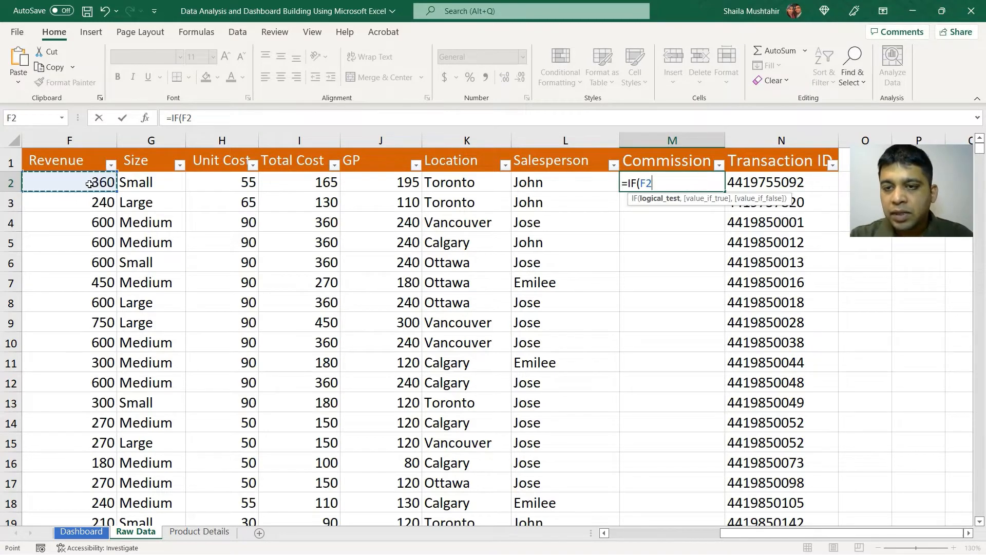
pyautogui.write('>15')
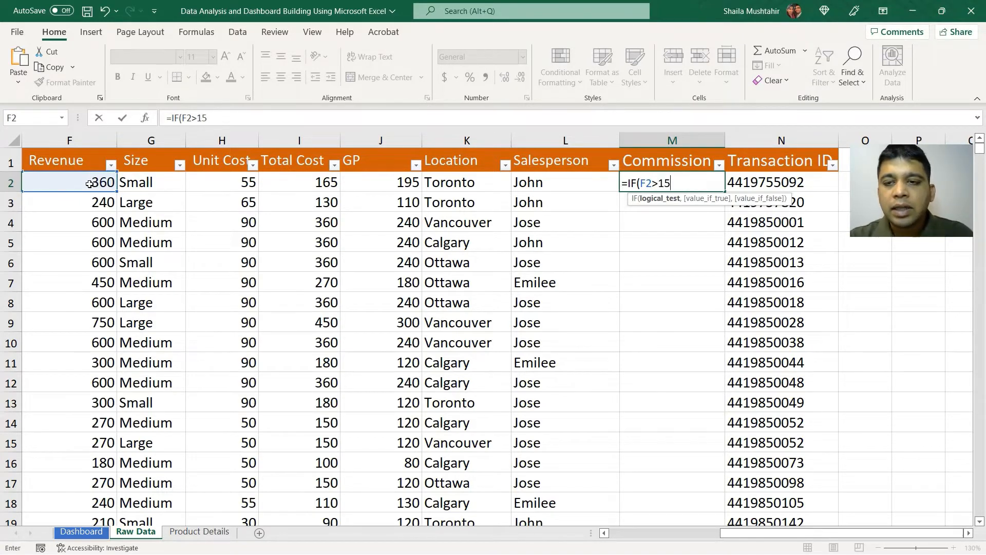
pyautogui.write('0')
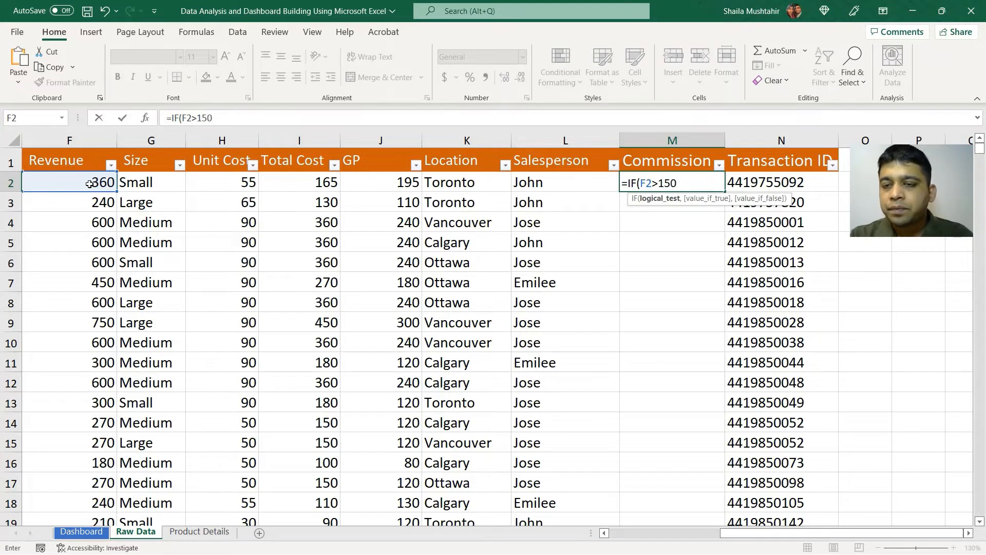
pyautogui.write(',')
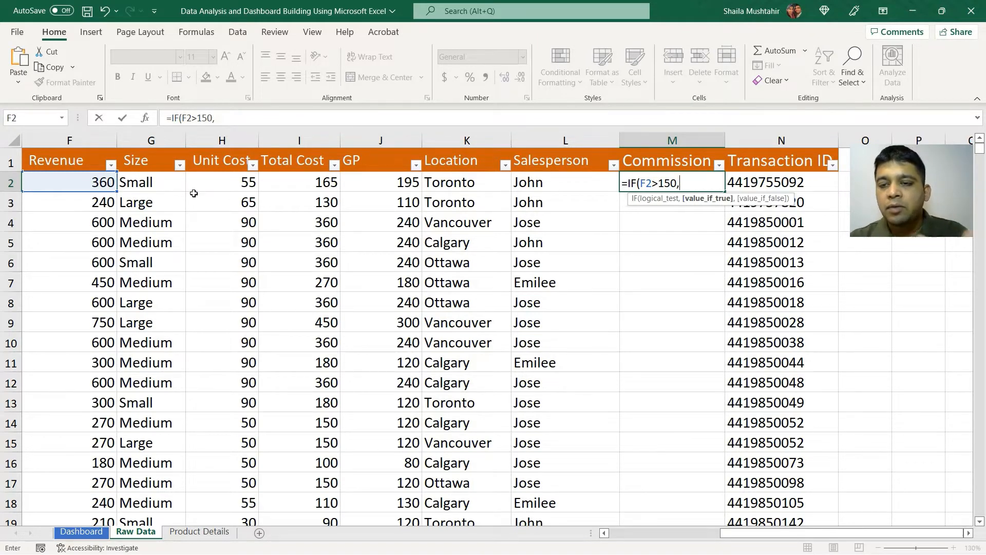
# Complete the M2 formula so it returns F2*4.5% when the test is true and F2*3% otherwise.
pyautogui.click(89, 179)
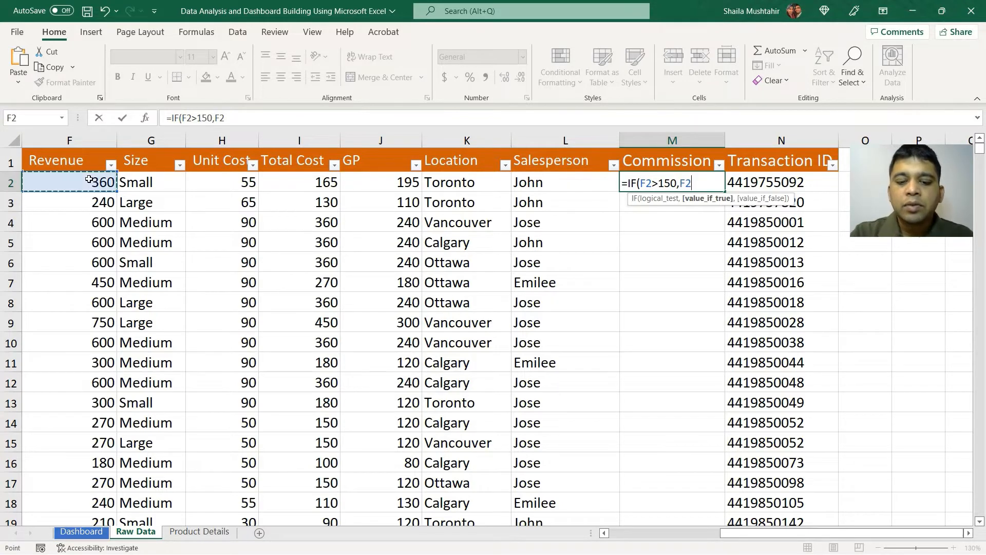
pyautogui.write('*')
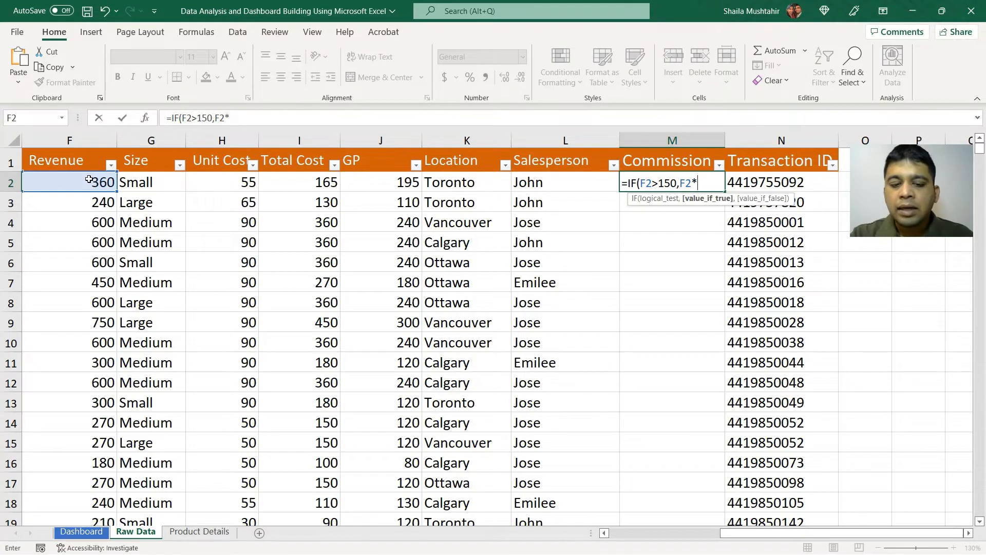
pyautogui.write('4.5%')
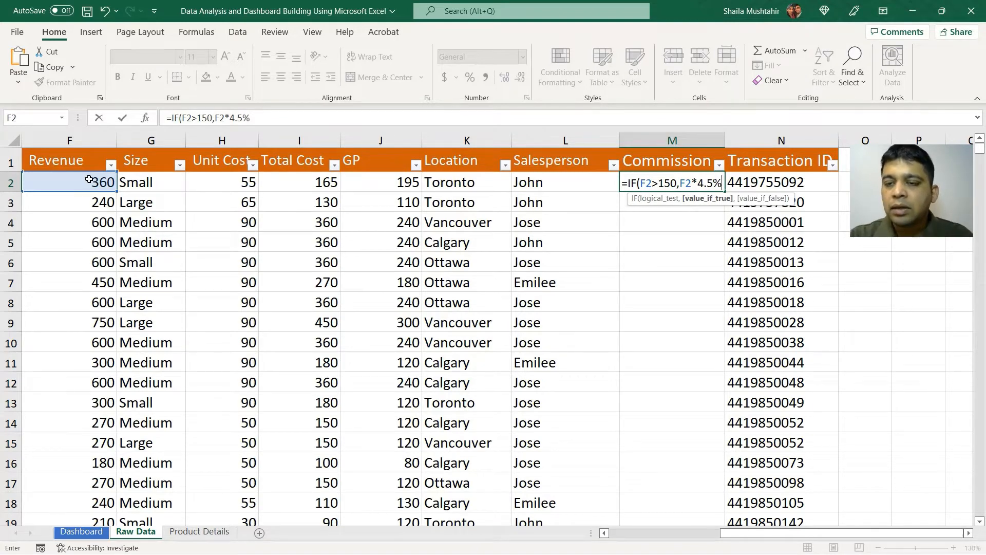
pyautogui.write(',')
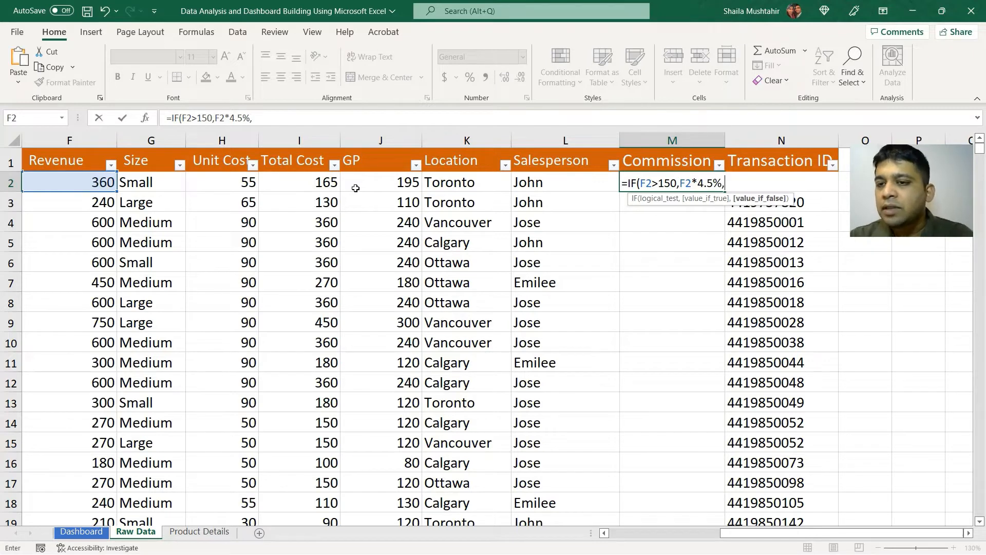
pyautogui.click(90, 185)
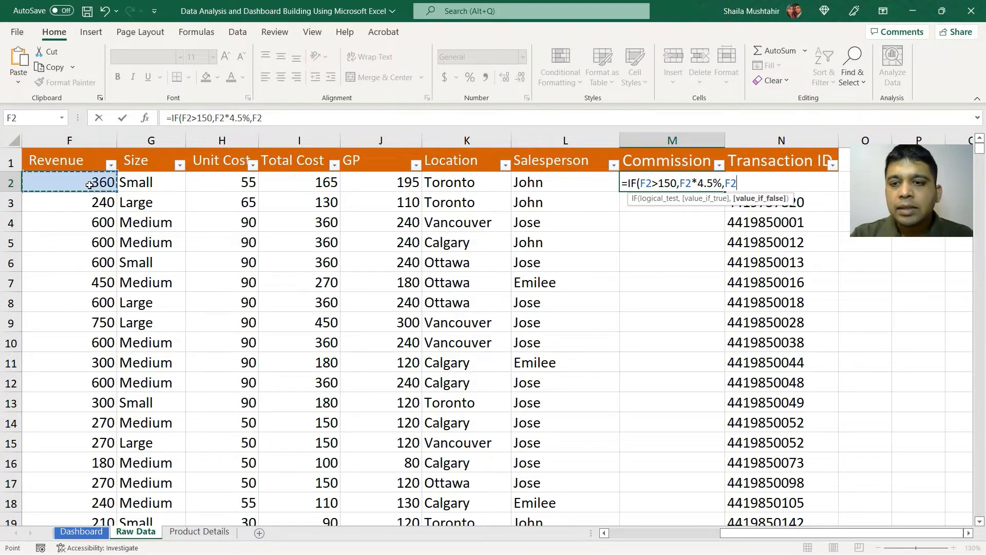
pyautogui.write('*')
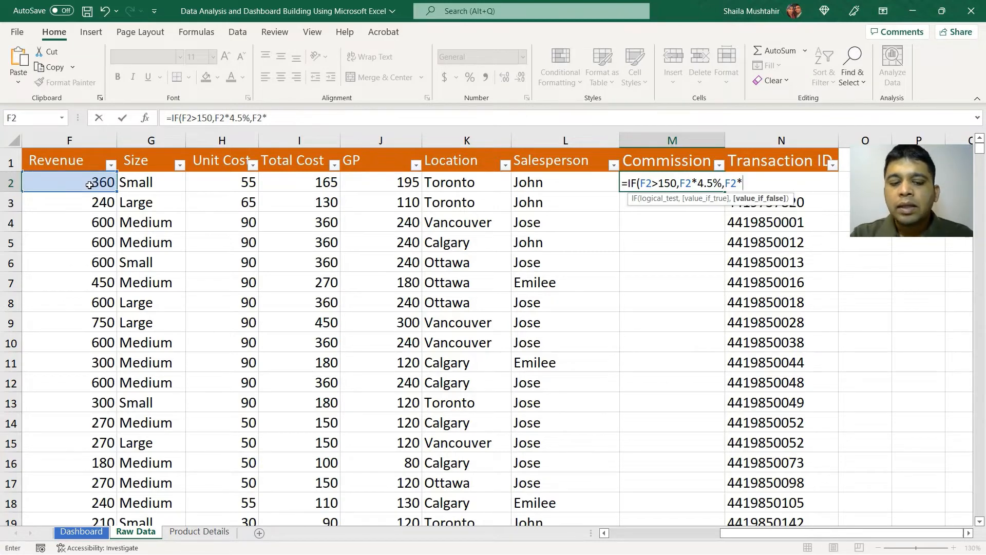
pyautogui.write('3%')
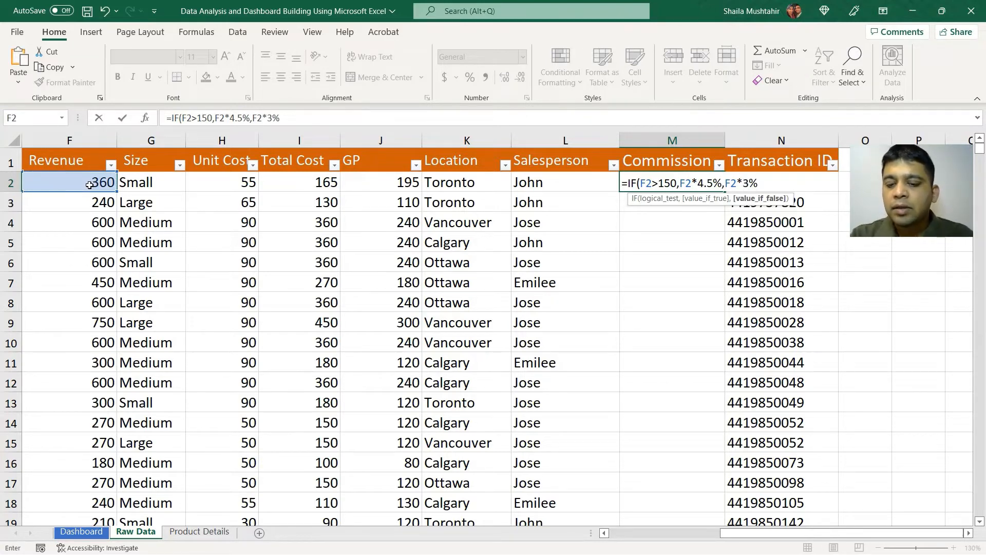
pyautogui.write(')')
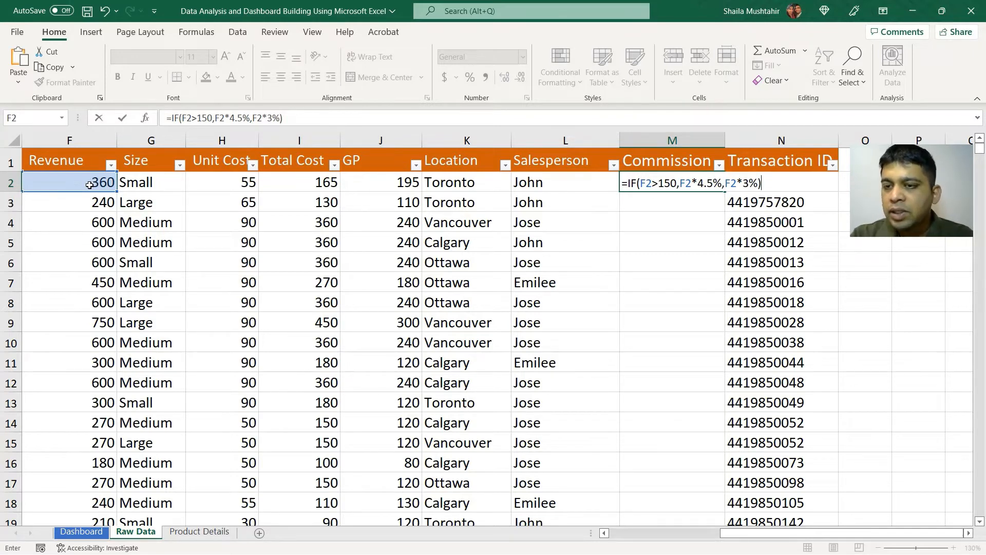
pyautogui.press('Return')
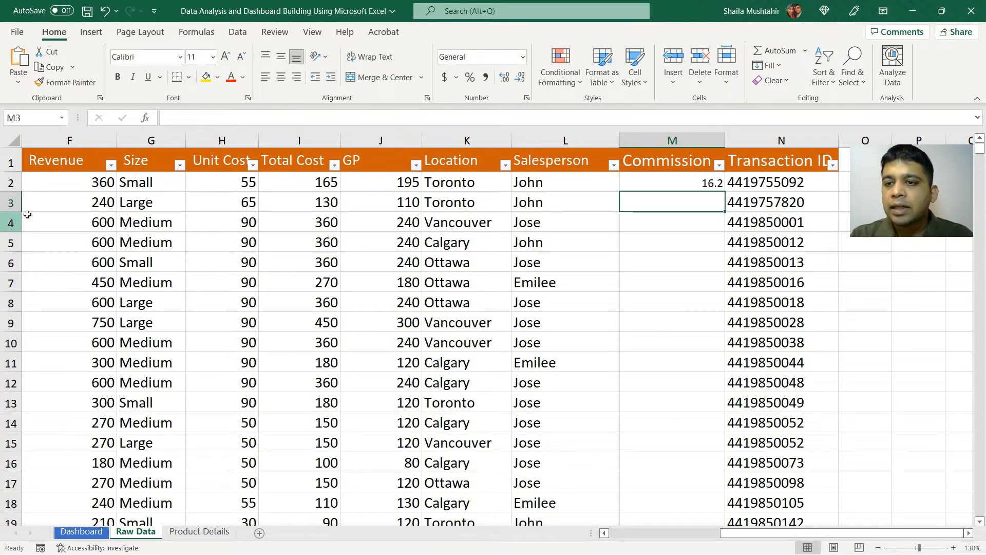
# Fill the M2 commission formula down the whole Commission column and check it at the last data row.
pyautogui.click(672, 182)
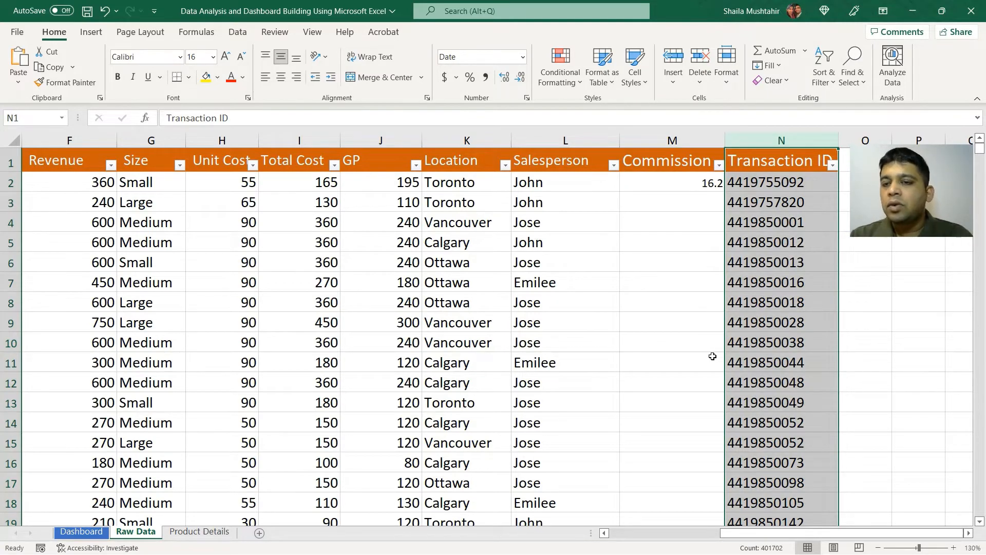
pyautogui.click(707, 180)
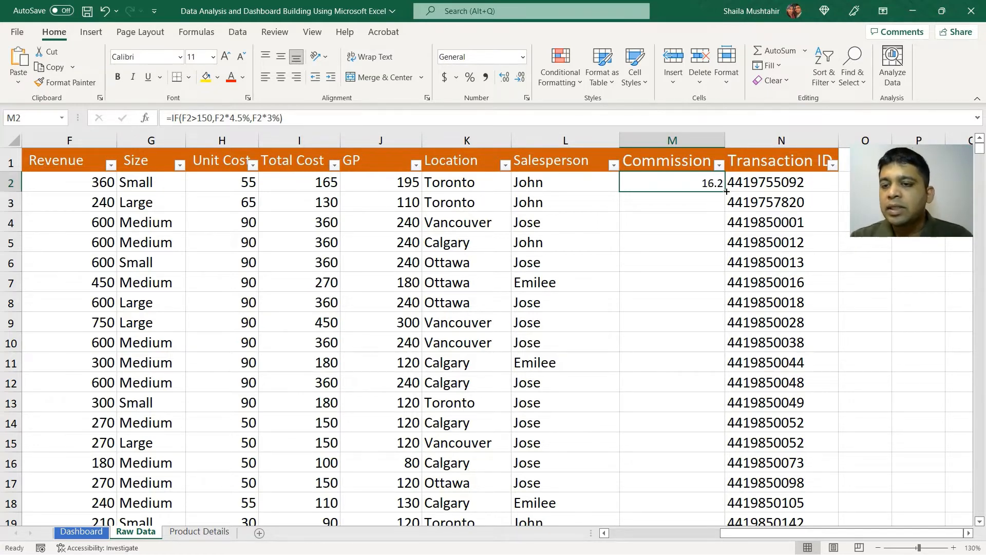
pyautogui.doubleClick(726, 191)
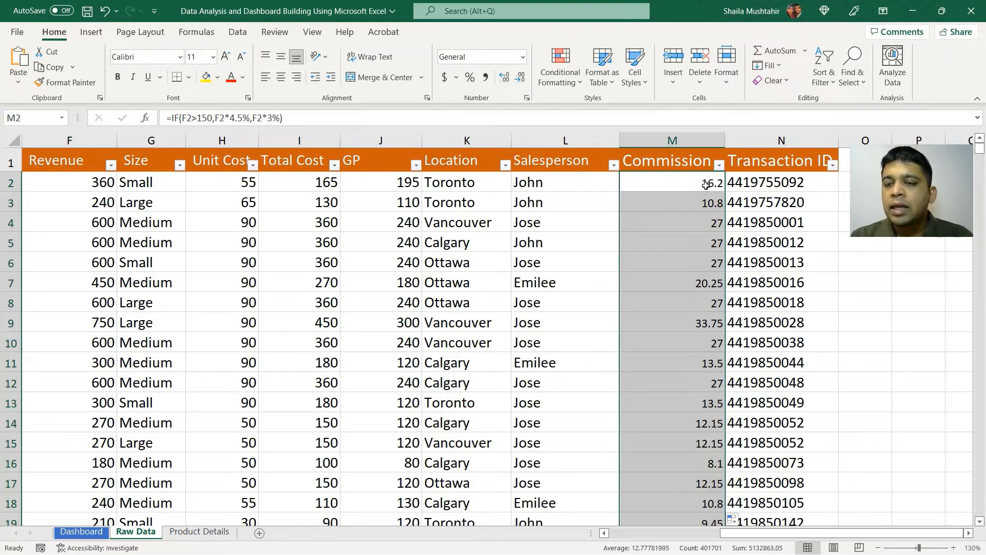
pyautogui.click(706, 184)
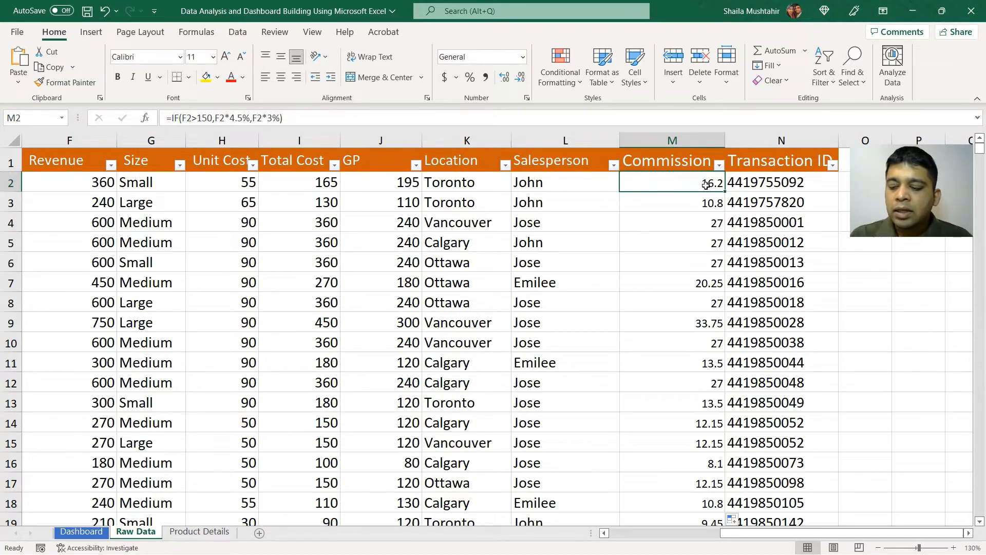
pyautogui.hotkey('ctrl', 'Down')
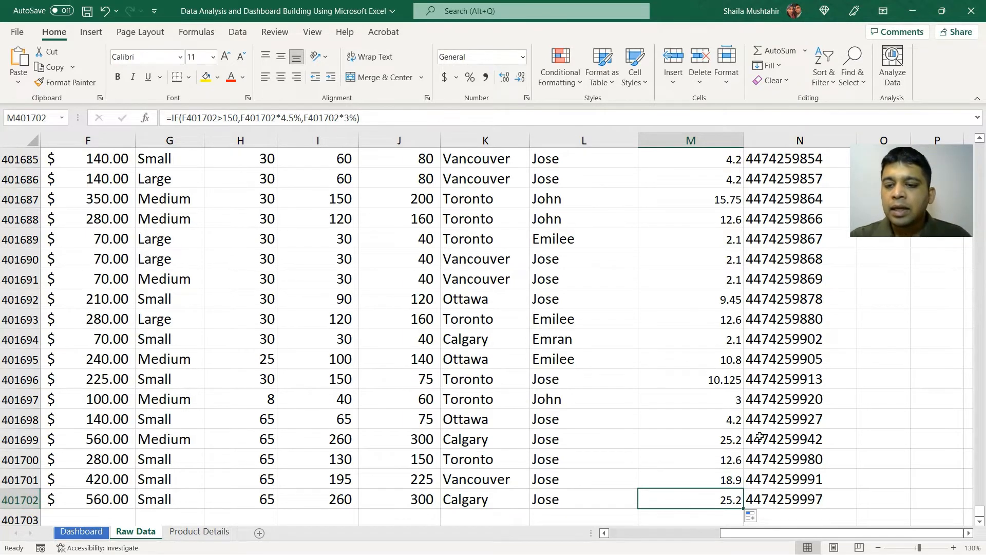
pyautogui.scroll(-2, 760, 436)
pyautogui.doubleClick(742, 366)
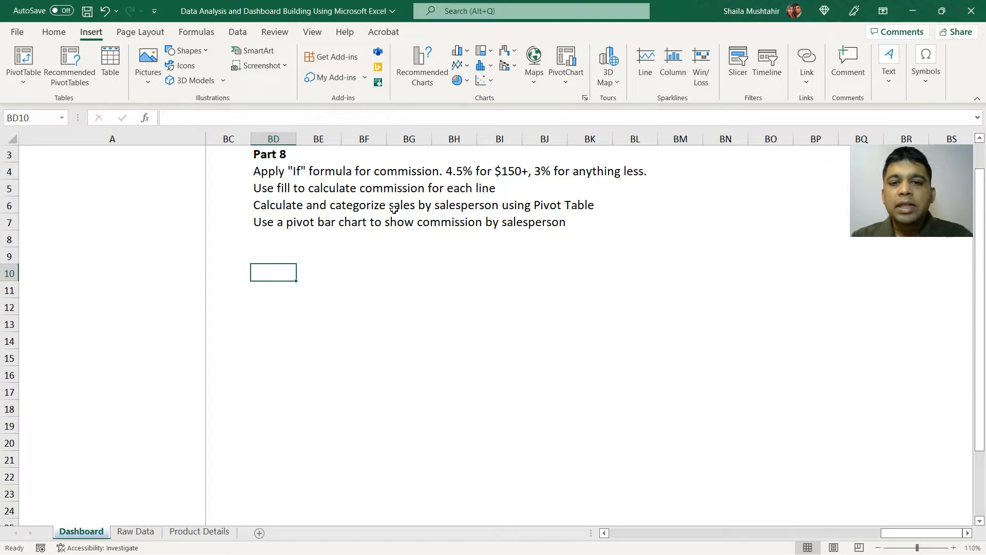
# Start a PivotTable based on columns A through N of the Raw Data sheet.
pyautogui.click(132, 532)
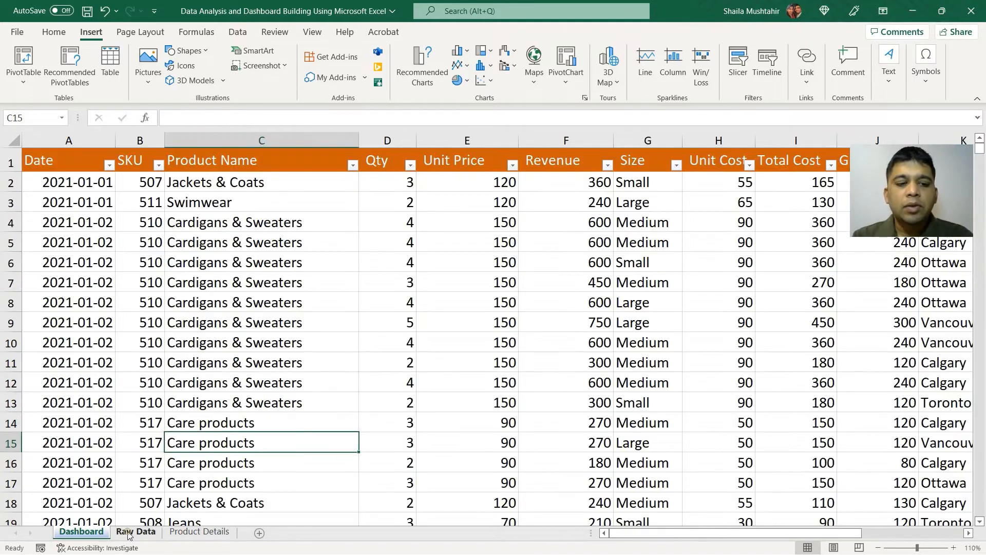
pyautogui.moveTo(88, 139); pyautogui.dragTo(456, 174)
pyautogui.moveTo(826, 189); pyautogui.dragTo(802, 231)
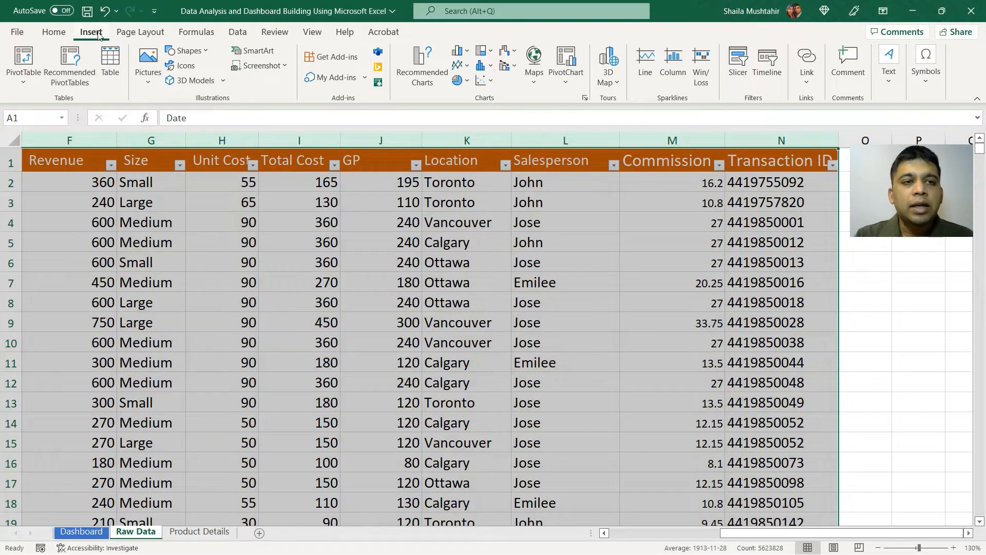
pyautogui.click(23, 59)
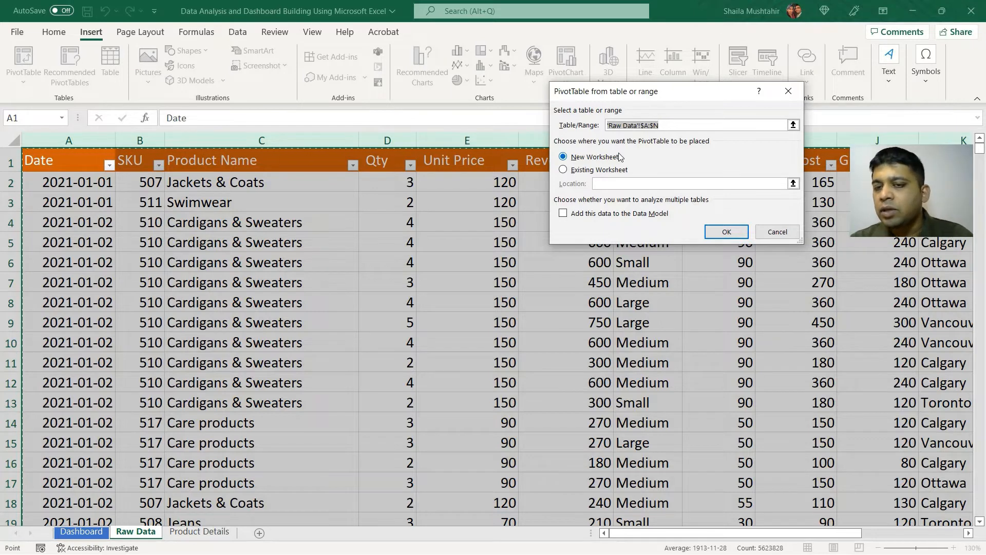
# Place the PivotTable on the existing Dashboard sheet at cell BD10 and create it.
pyautogui.click(618, 170)
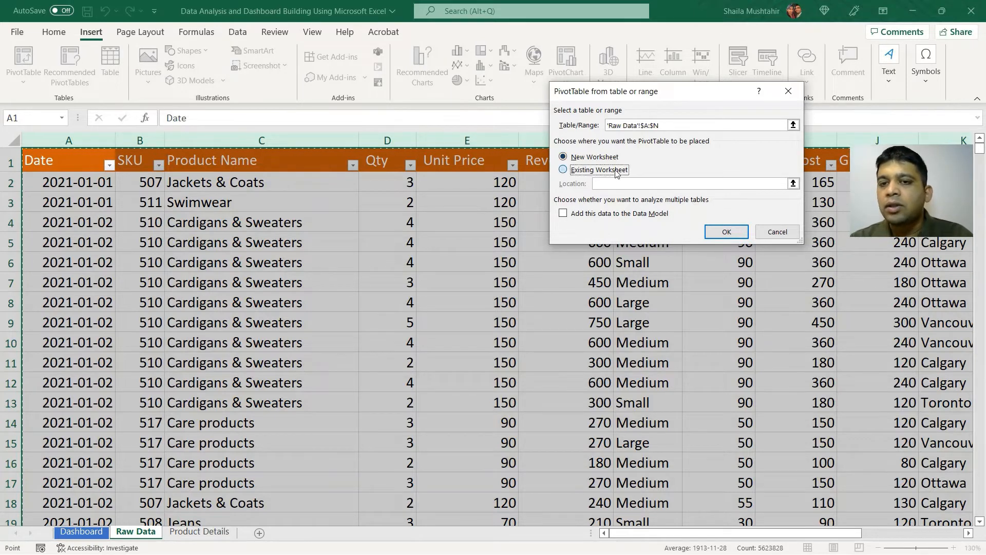
pyautogui.click(792, 183)
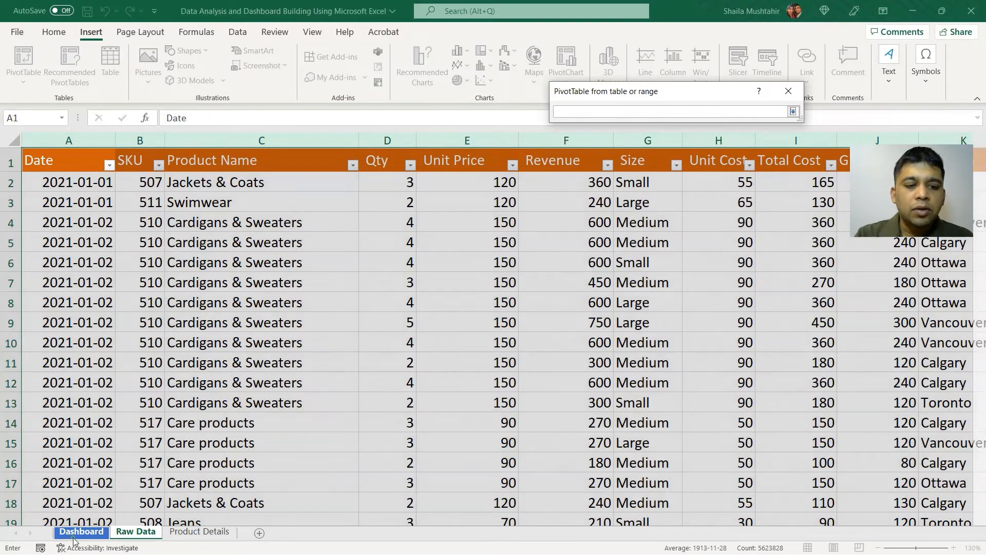
pyautogui.click(75, 536)
pyautogui.click(278, 270)
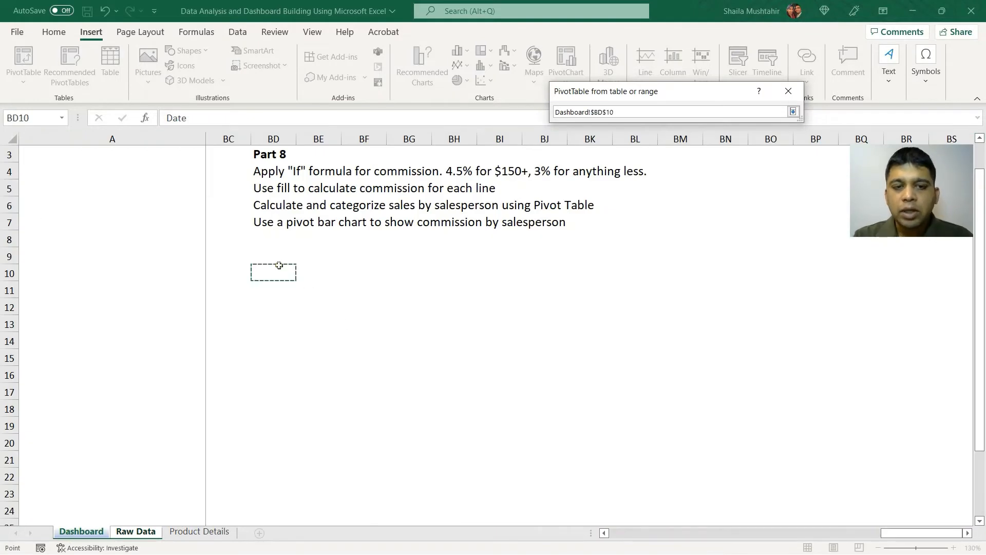
pyautogui.click(793, 112)
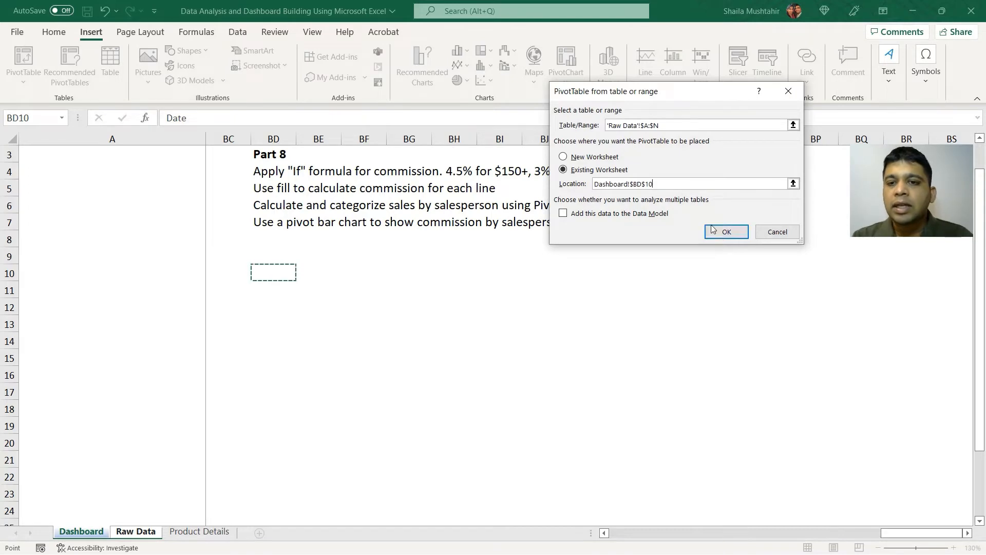
pyautogui.click(726, 232)
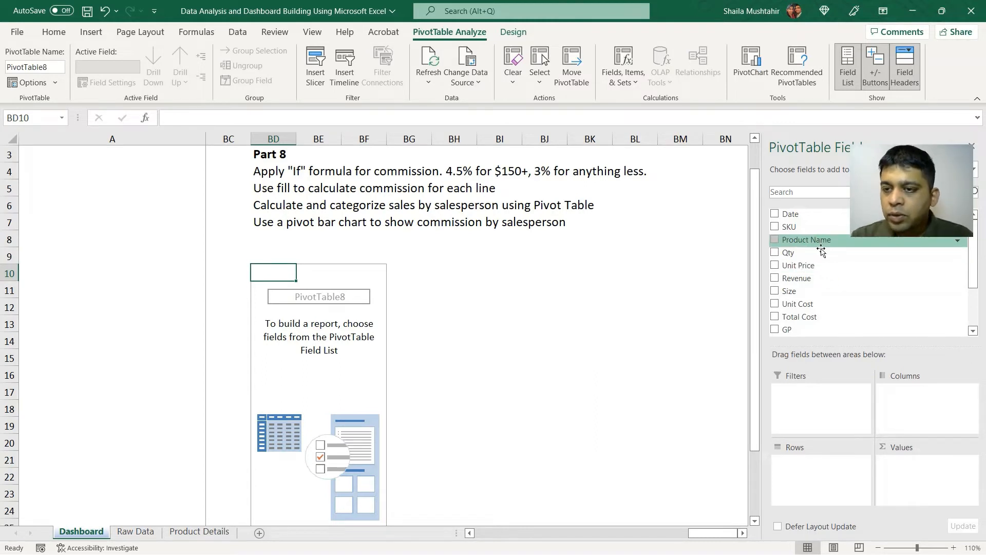
# Add Product Name as the PivotTable's rows and Revenue as its summed values.
pyautogui.moveTo(820, 251); pyautogui.dragTo(811, 477)
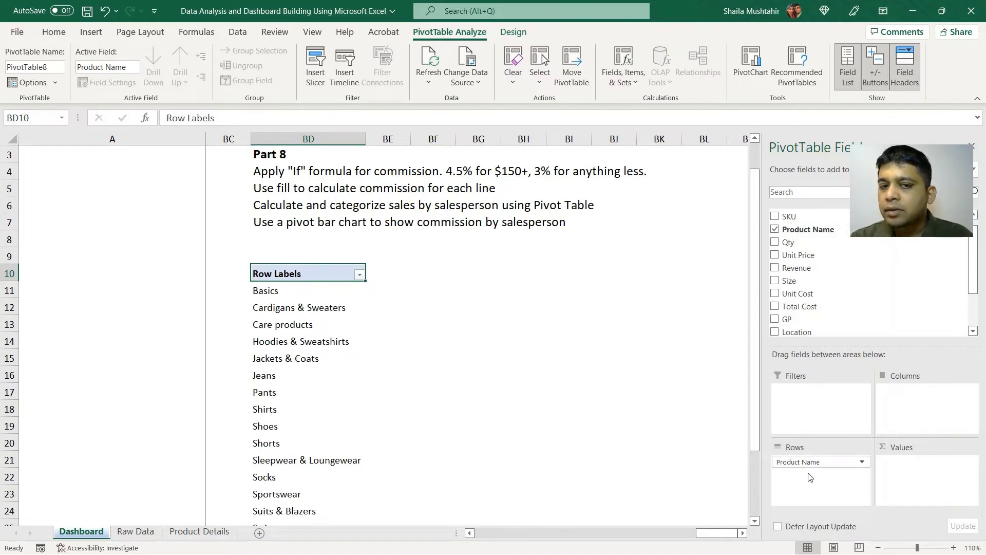
pyautogui.scroll(1, 383, 318)
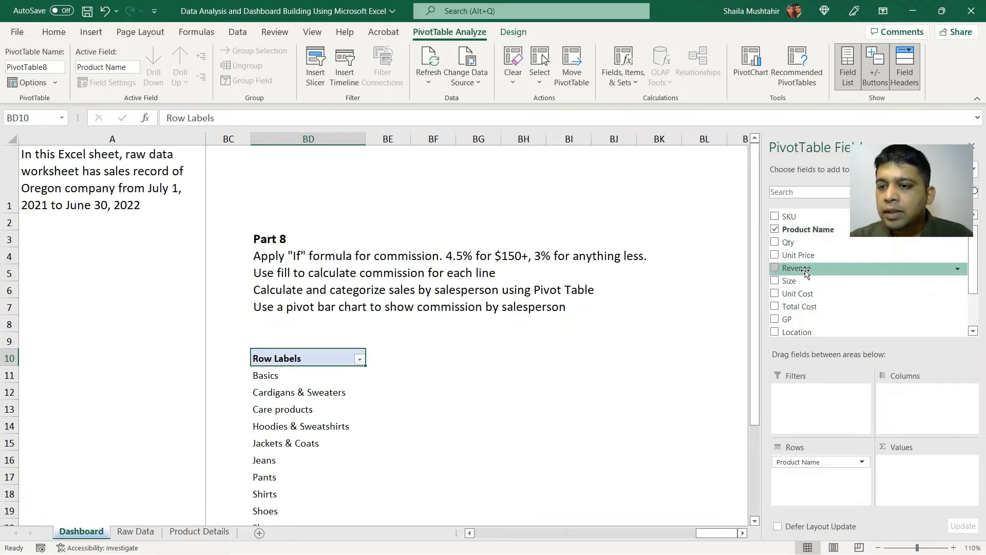
pyautogui.moveTo(807, 273); pyautogui.dragTo(926, 465)
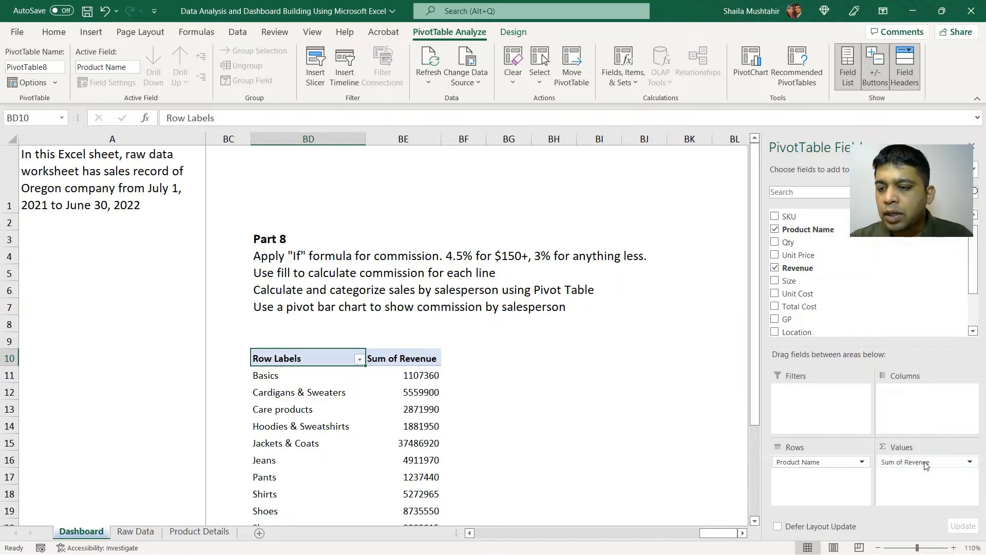
pyautogui.click(926, 464)
pyautogui.click(590, 406)
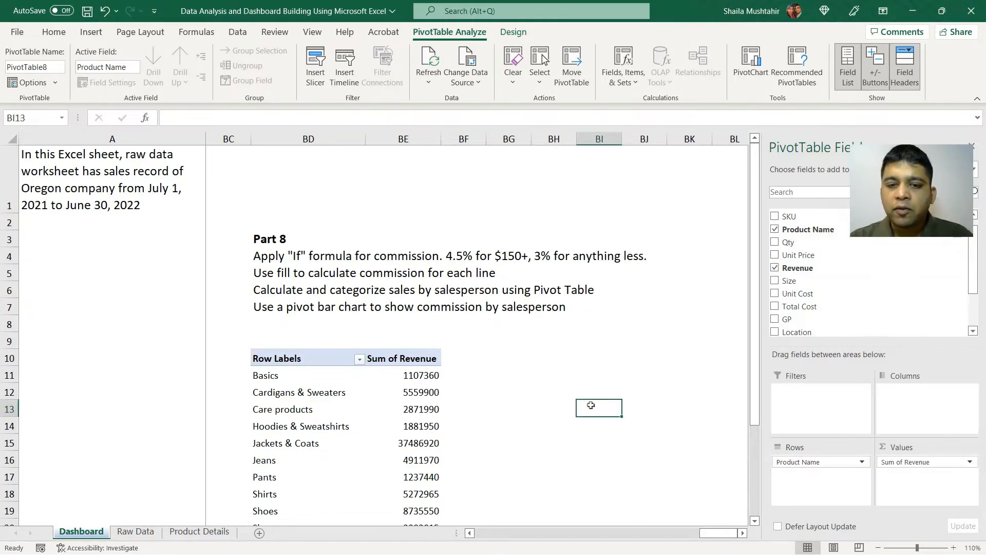
# Format the Sum of Revenue column, including the grand total, as Currency with no decimal places.
pyautogui.click(431, 373)
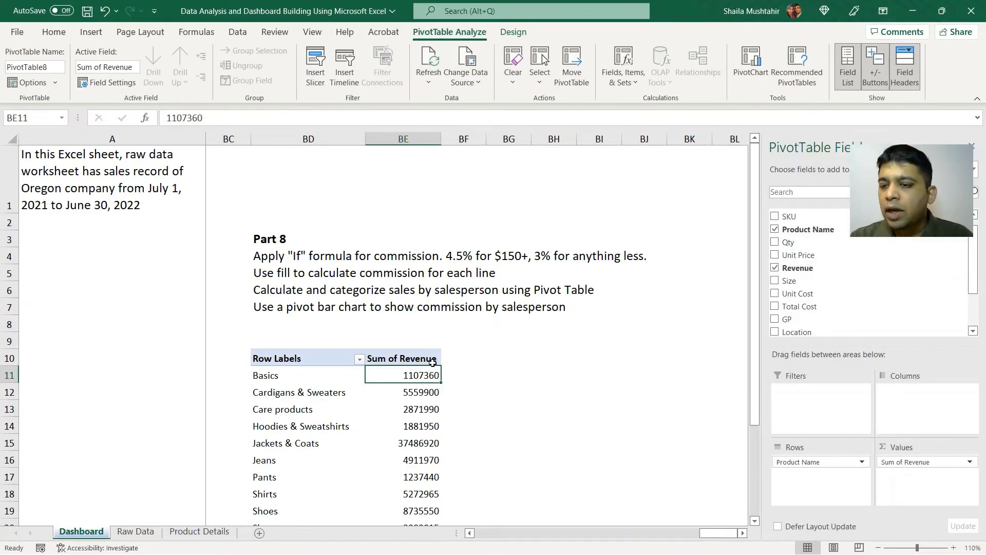
pyautogui.moveTo(433, 363); pyautogui.dragTo(427, 491)
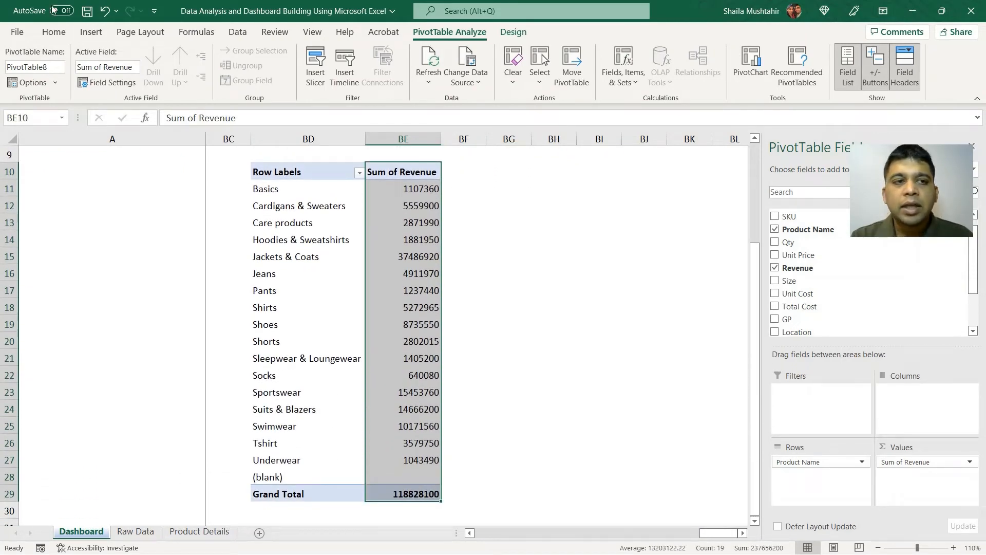
pyautogui.click(54, 32)
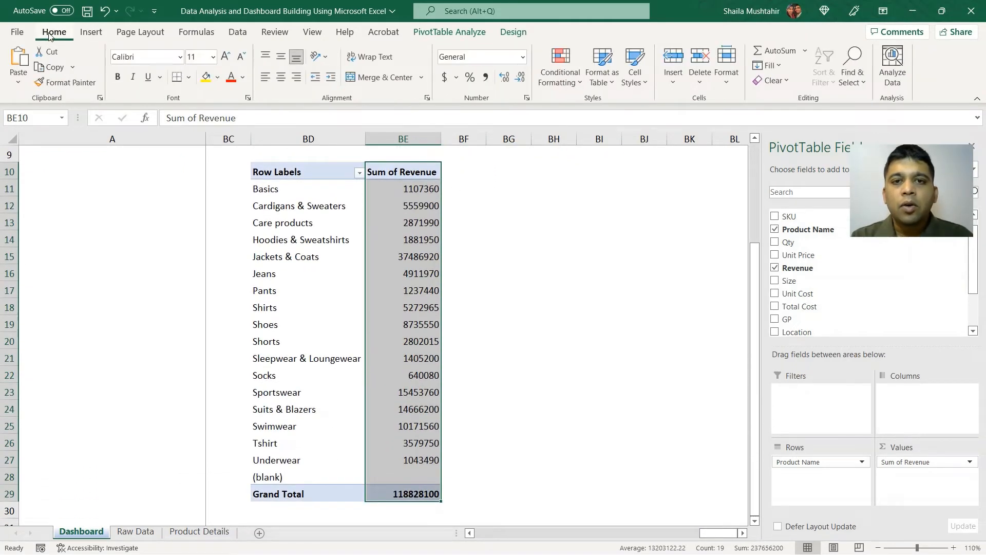
pyautogui.click(522, 56)
pyautogui.click(530, 146)
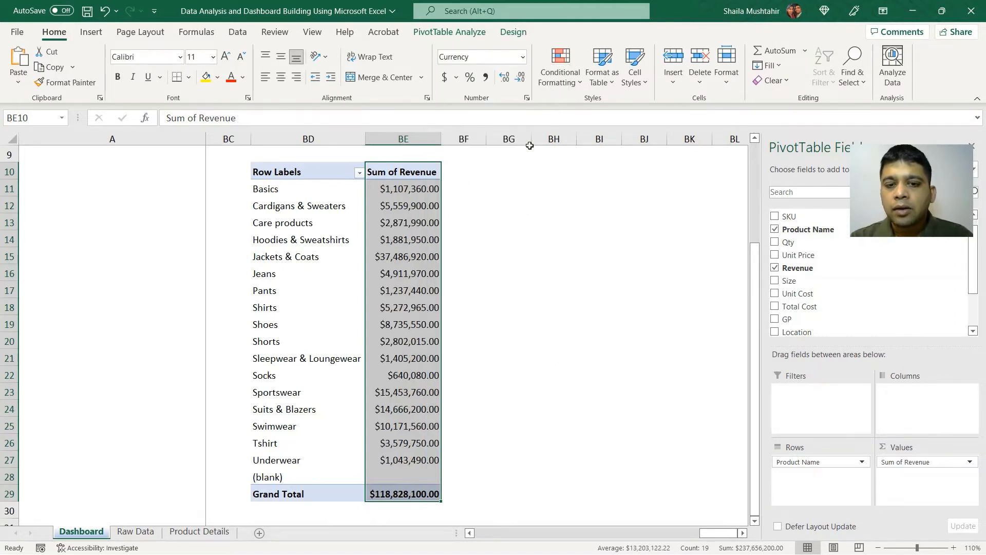
pyautogui.click(519, 78)
pyautogui.click(520, 79)
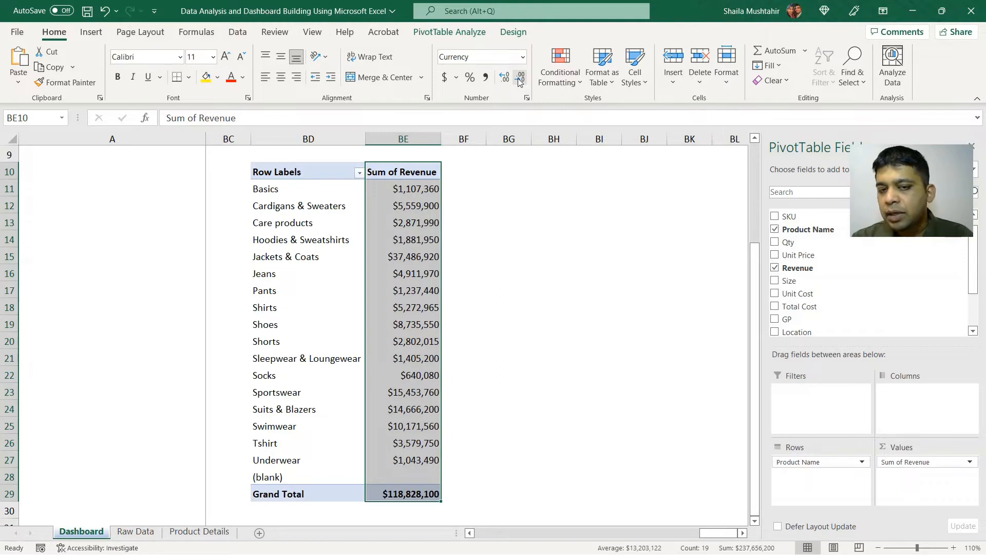
pyautogui.click(452, 228)
pyautogui.click(409, 237)
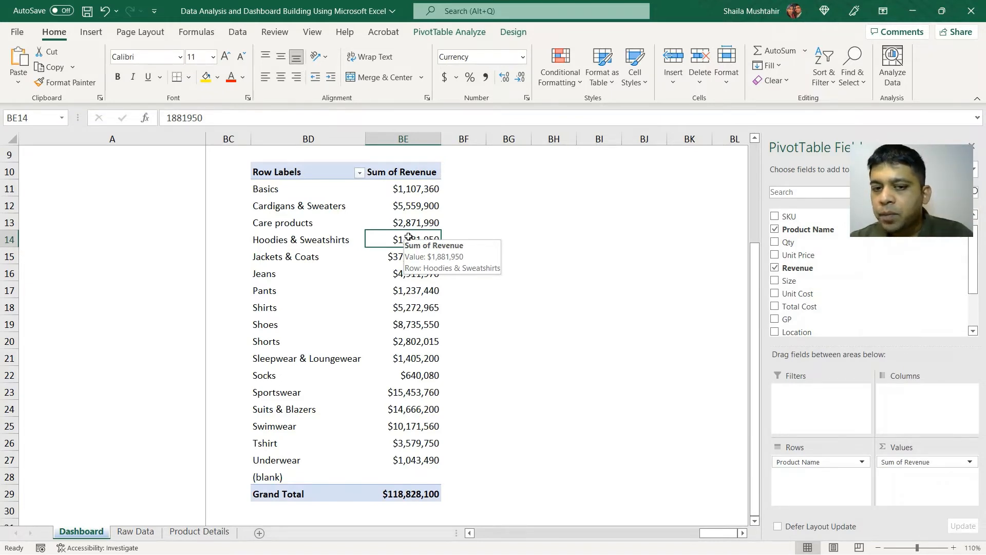
# Add the Salesperson field as the PivotTable's columns to split revenue by salesperson.
pyautogui.click(805, 188)
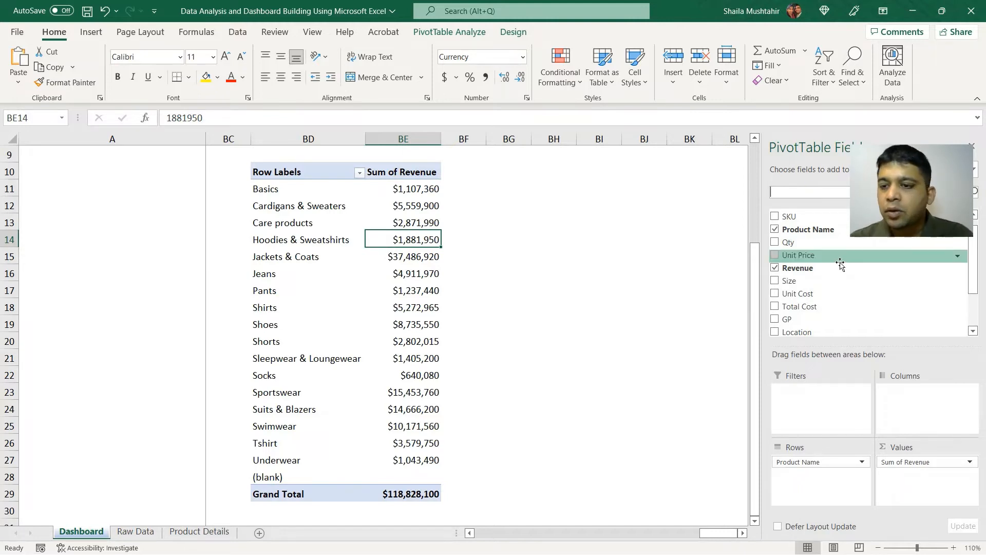
pyautogui.scroll(-1, 971, 278)
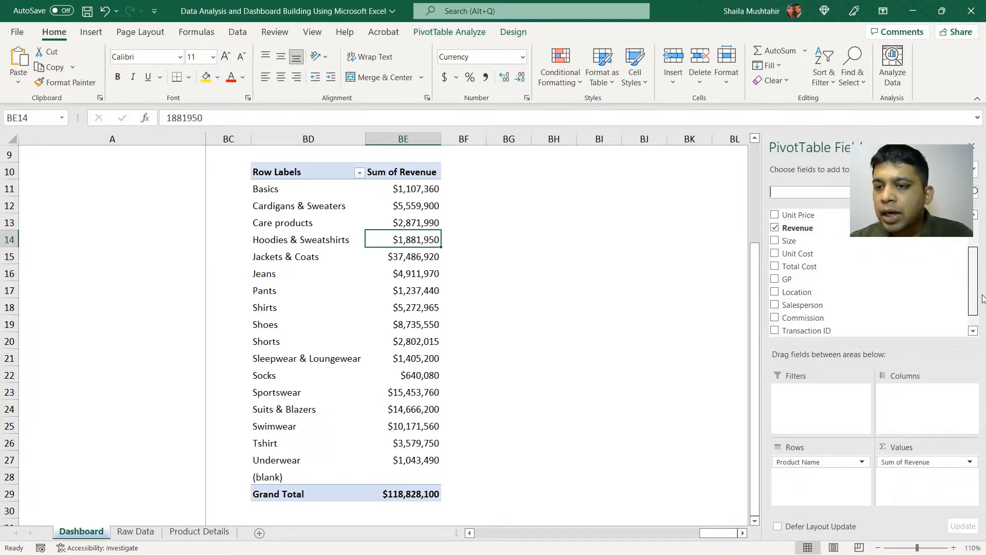
pyautogui.moveTo(821, 309); pyautogui.dragTo(936, 416)
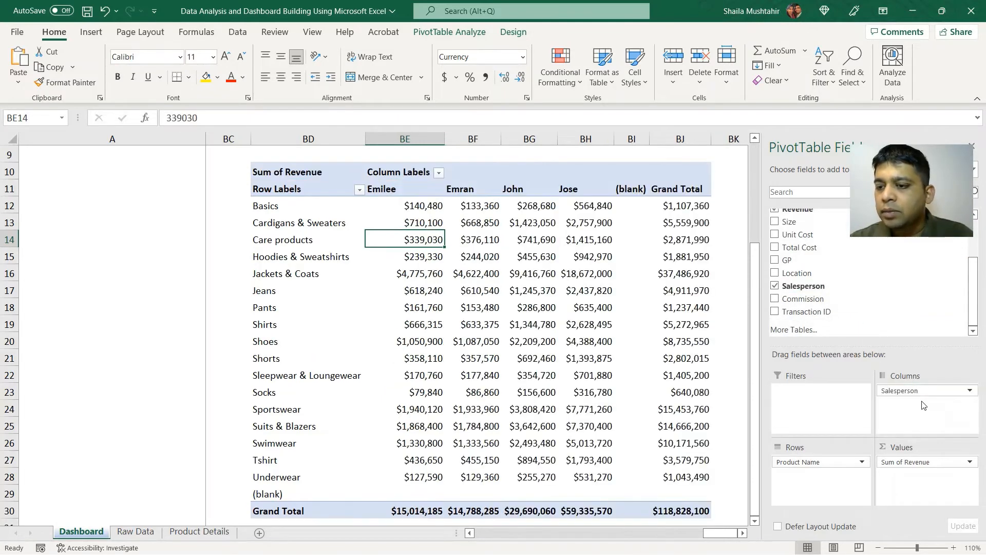
# Sort the products by their Grand Total revenue from largest to smallest.
pyautogui.rightClick(669, 205)
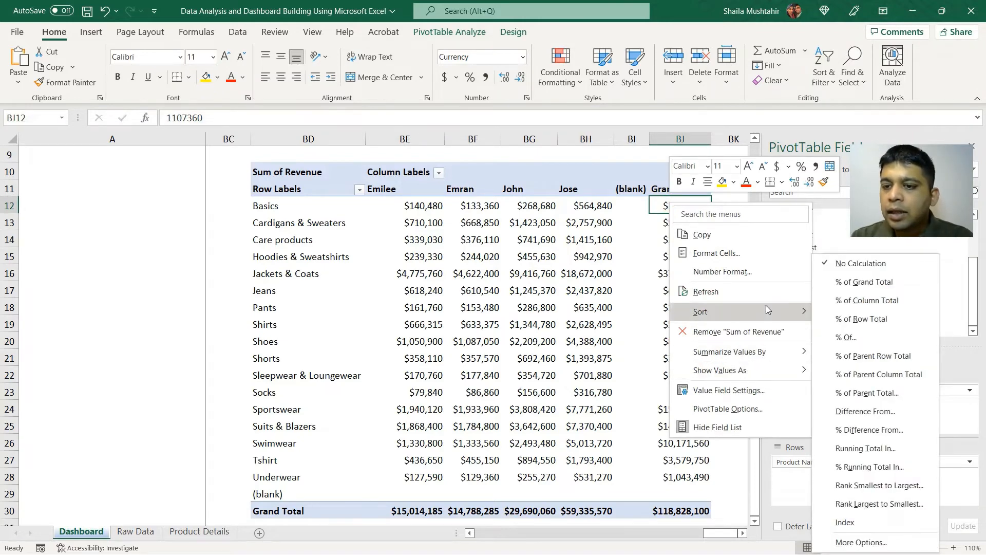
pyautogui.moveTo(766, 308)
pyautogui.click(849, 331)
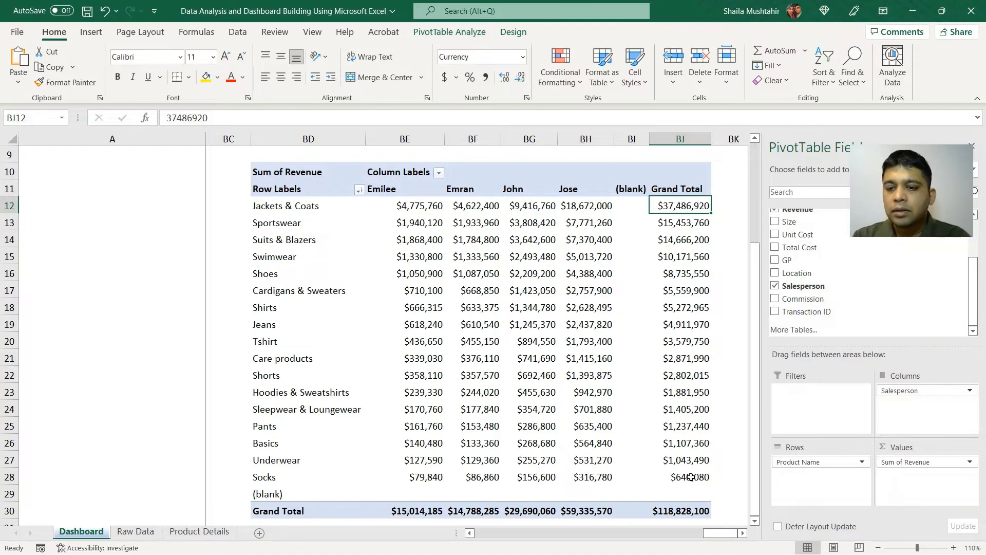
pyautogui.scroll(-1, 692, 479)
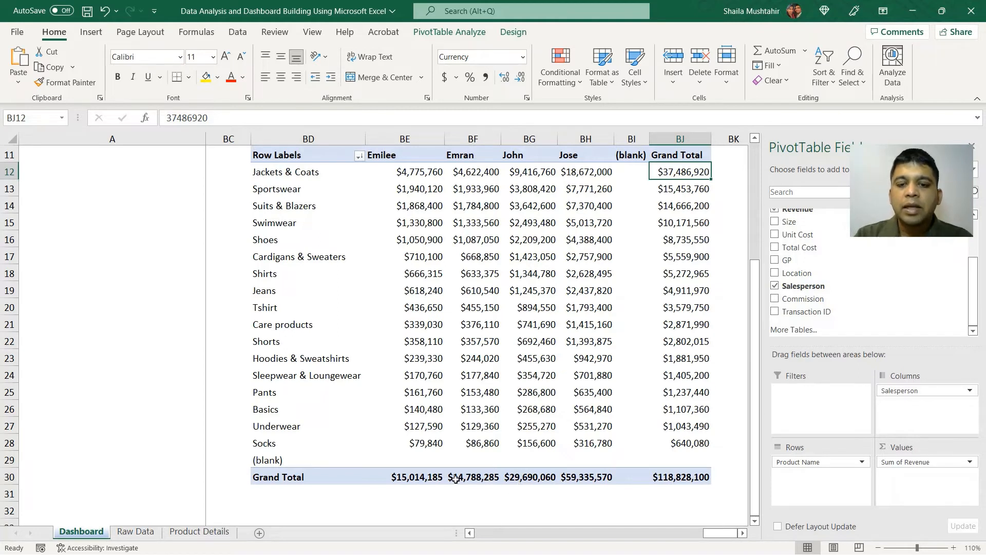
pyautogui.click(971, 146)
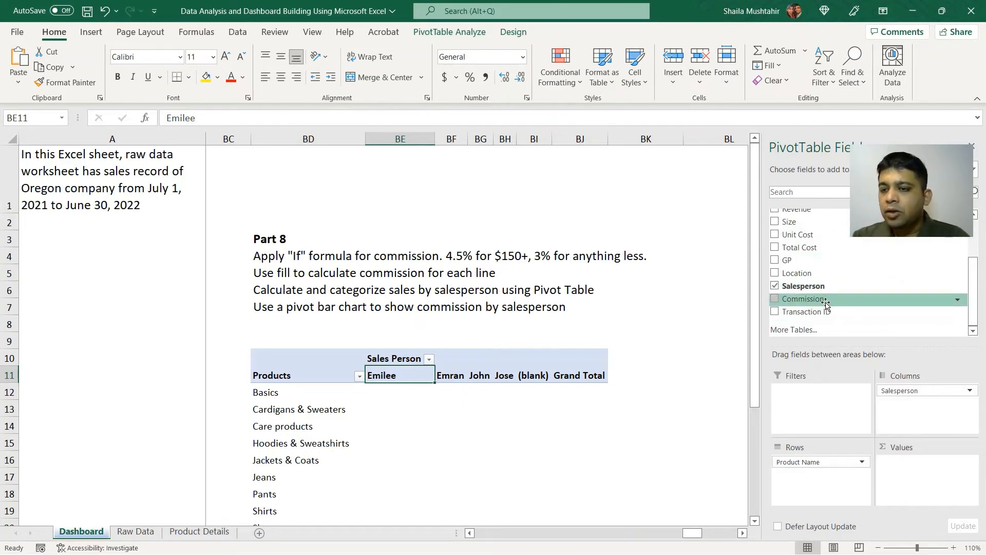
# Add Commission as the PivotTable's summed values and sort the products by Grand Total from largest to smallest.
pyautogui.moveTo(826, 303); pyautogui.dragTo(913, 474)
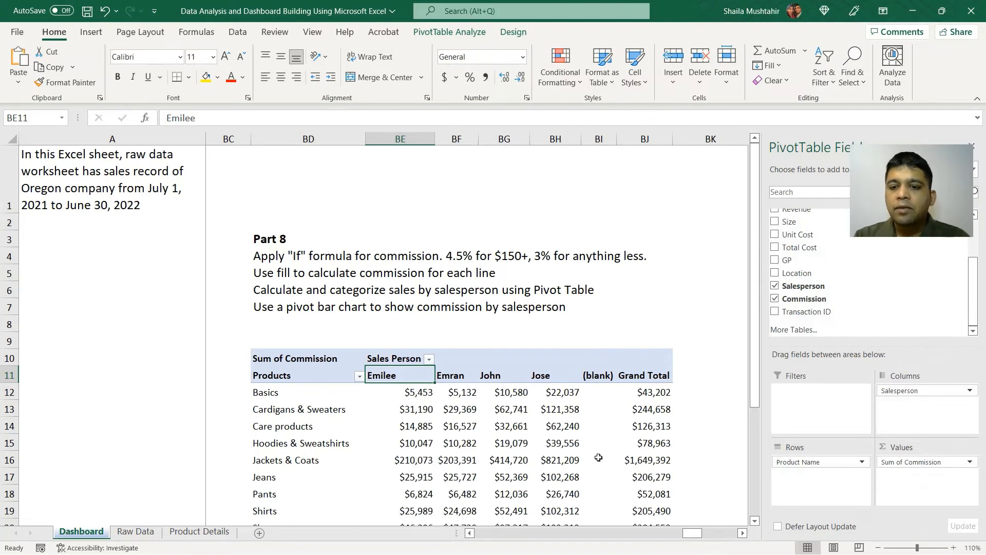
pyautogui.scroll(-2, 599, 454)
pyautogui.scroll(1, 597, 453)
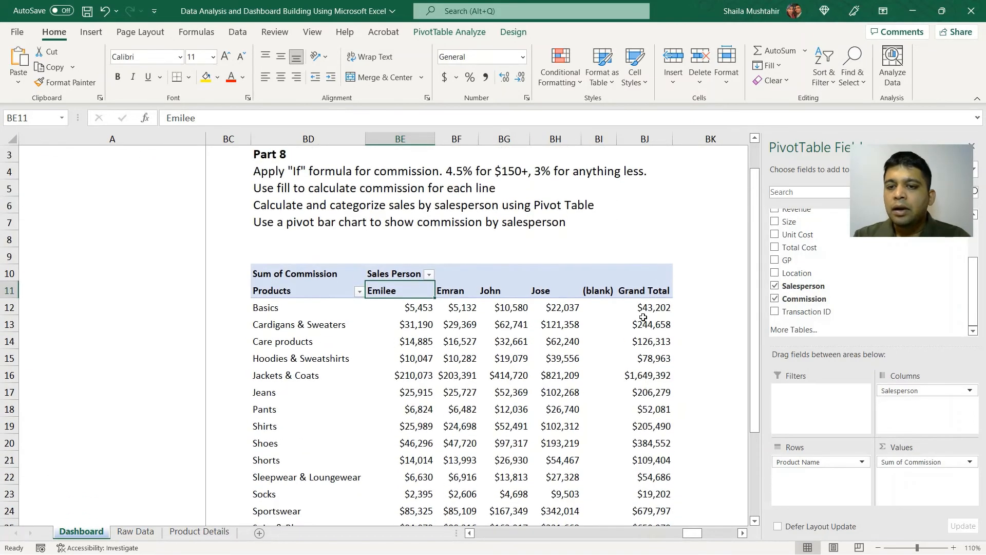
pyautogui.rightClick(643, 308)
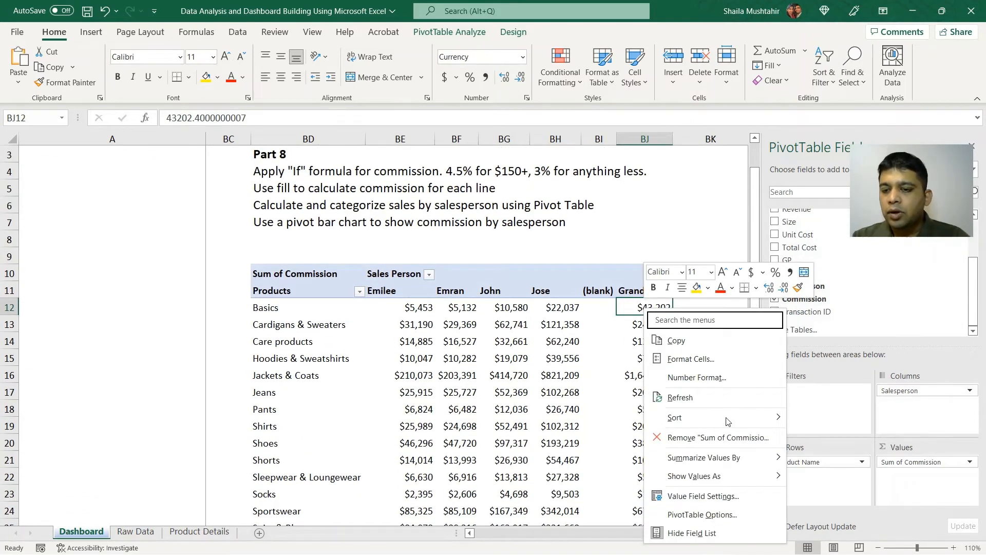
pyautogui.moveTo(728, 421)
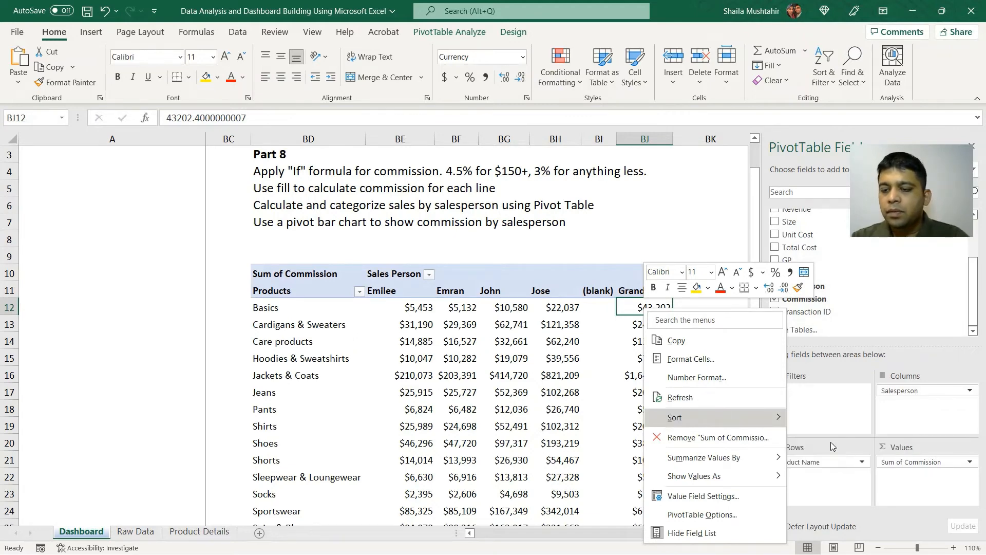
pyautogui.click(830, 442)
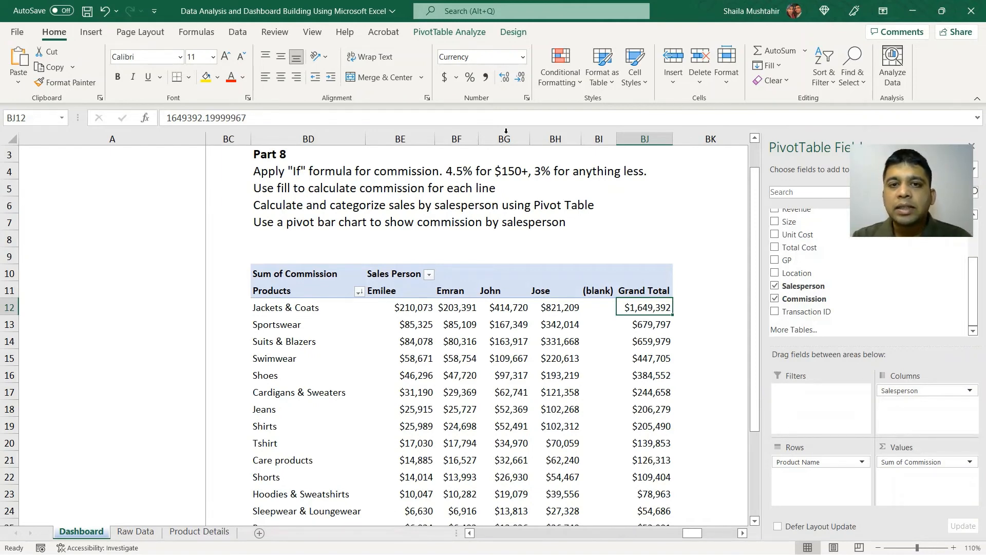
# Insert a Clustered Bar PivotChart based on the commission PivotTable.
pyautogui.click(469, 34)
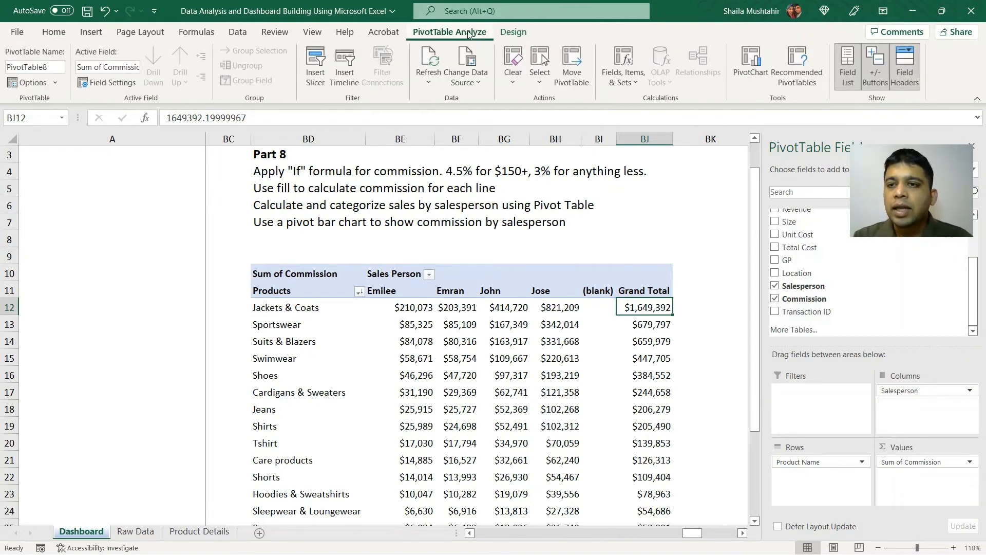
pyautogui.click(751, 64)
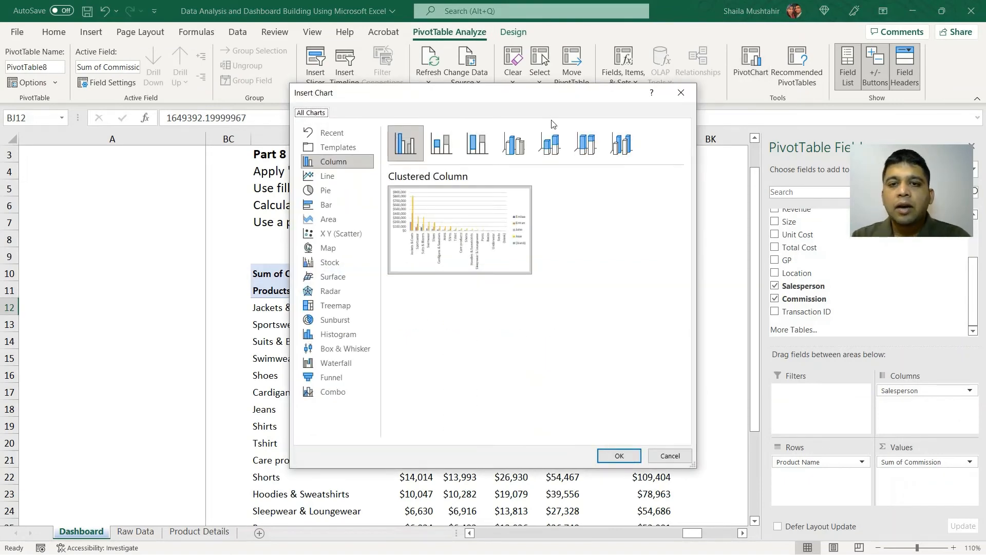
pyautogui.moveTo(559, 102); pyautogui.dragTo(829, 141)
pyautogui.click(594, 244)
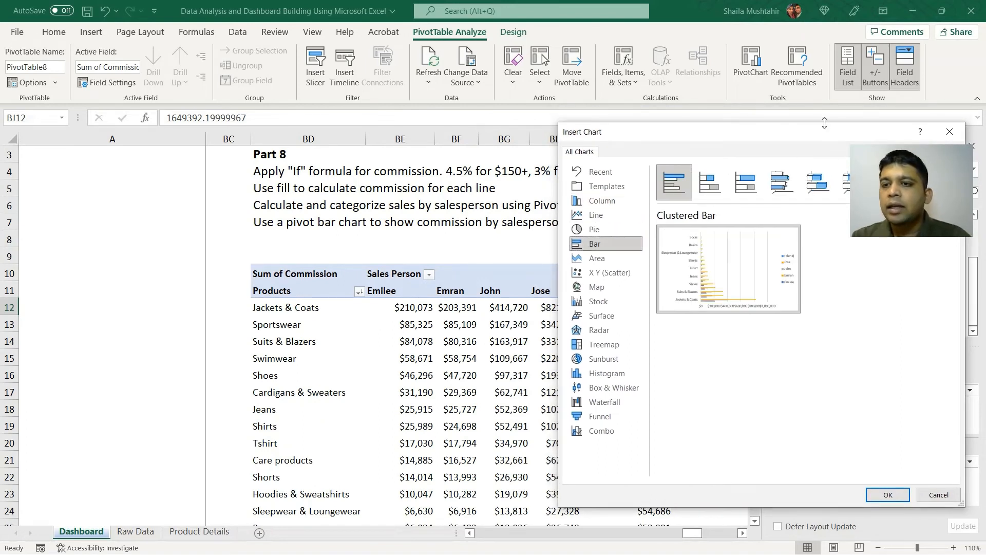
pyautogui.moveTo(806, 138); pyautogui.dragTo(648, 111)
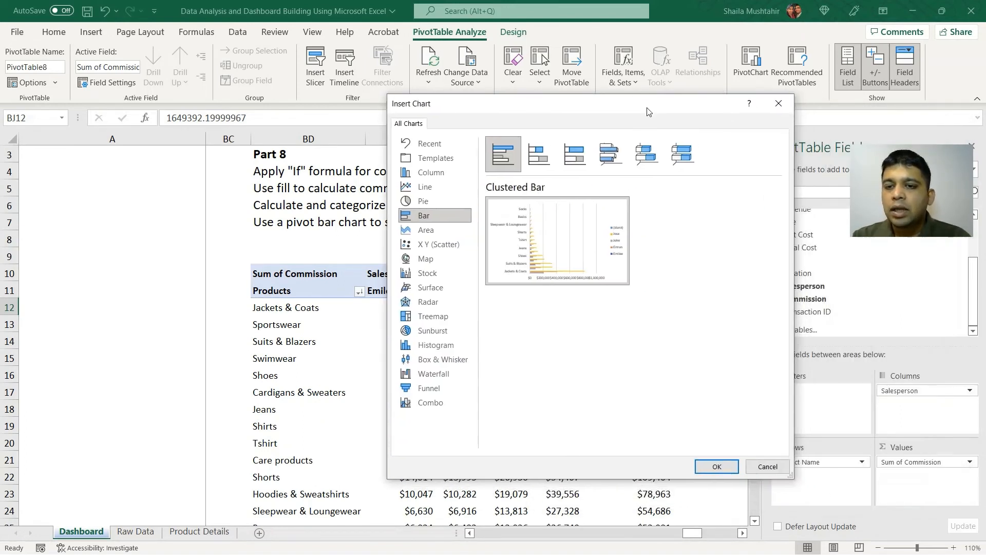
pyautogui.click(717, 467)
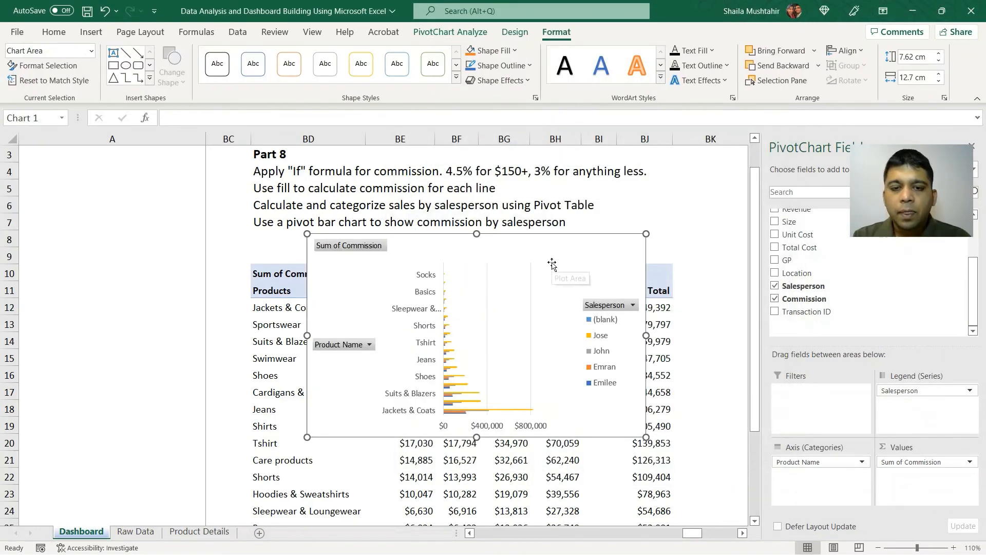
# Enlarge the commission bar chart to about 10.7 cm high and 20.7 cm wide.
pyautogui.hscroll(1, 552, 264)
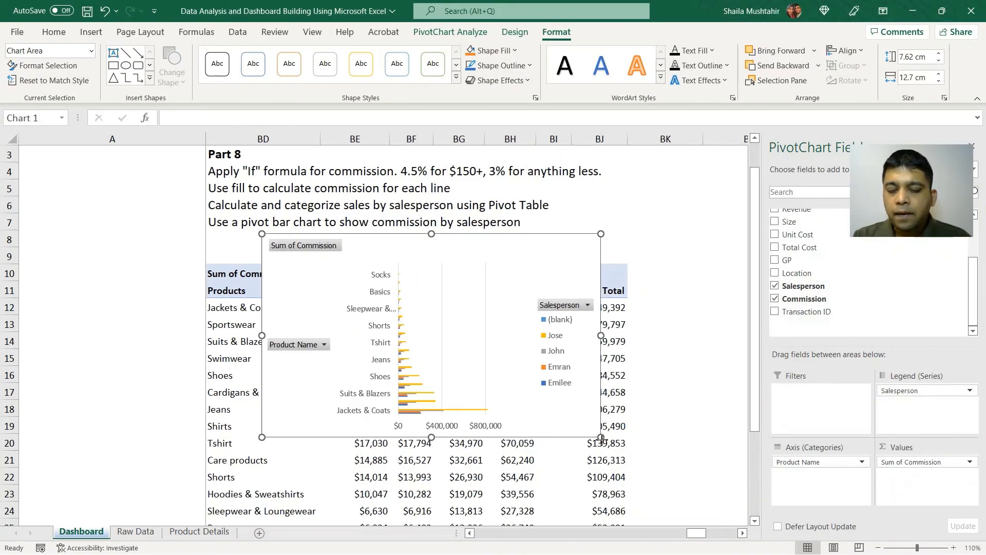
pyautogui.moveTo(601, 437); pyautogui.dragTo(661, 476)
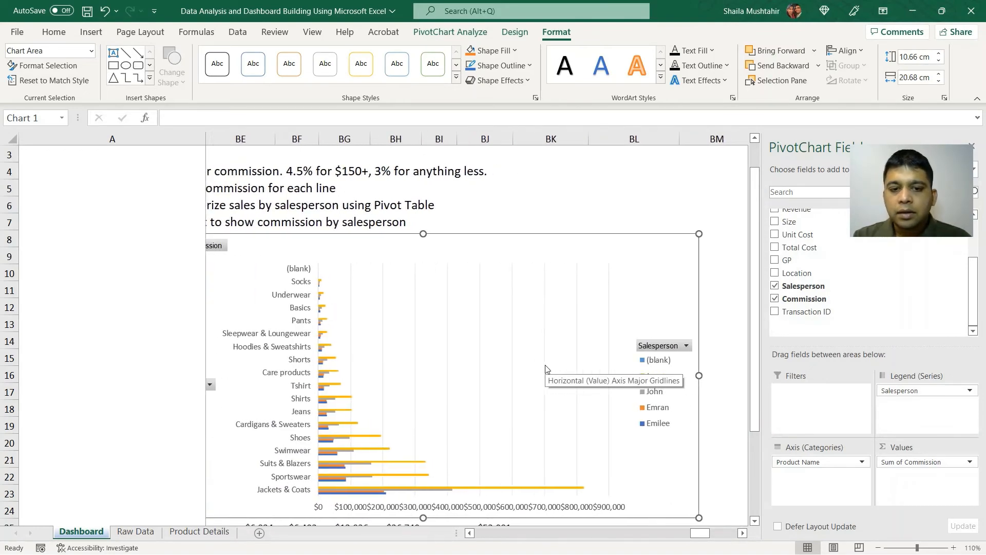
pyautogui.hscroll(-3, 546, 368)
pyautogui.hscroll(1, 546, 367)
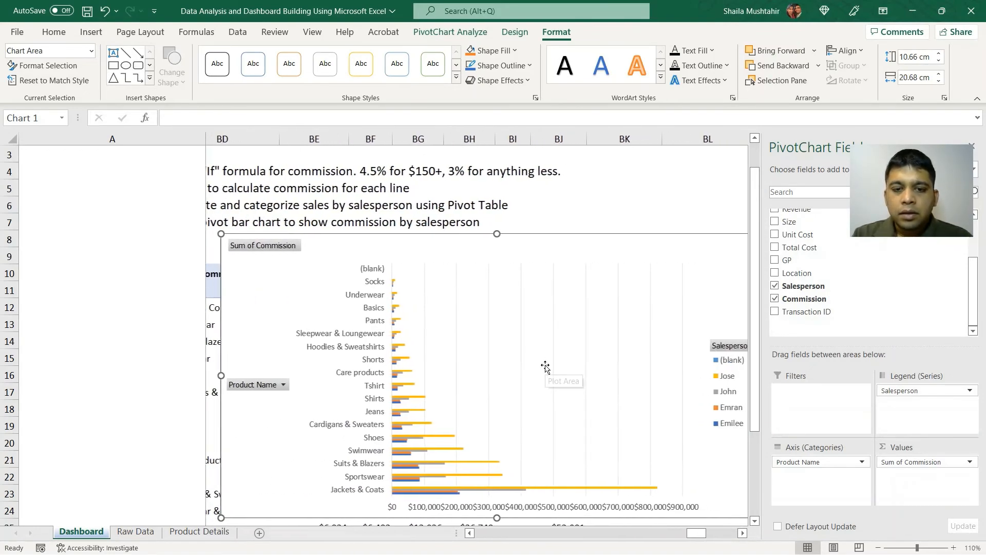
# Enlarge the commission bar chart to about 14.3 cm high and 27.3 cm wide.
pyautogui.hscroll(-2, 546, 367)
pyautogui.hscroll(3, 546, 368)
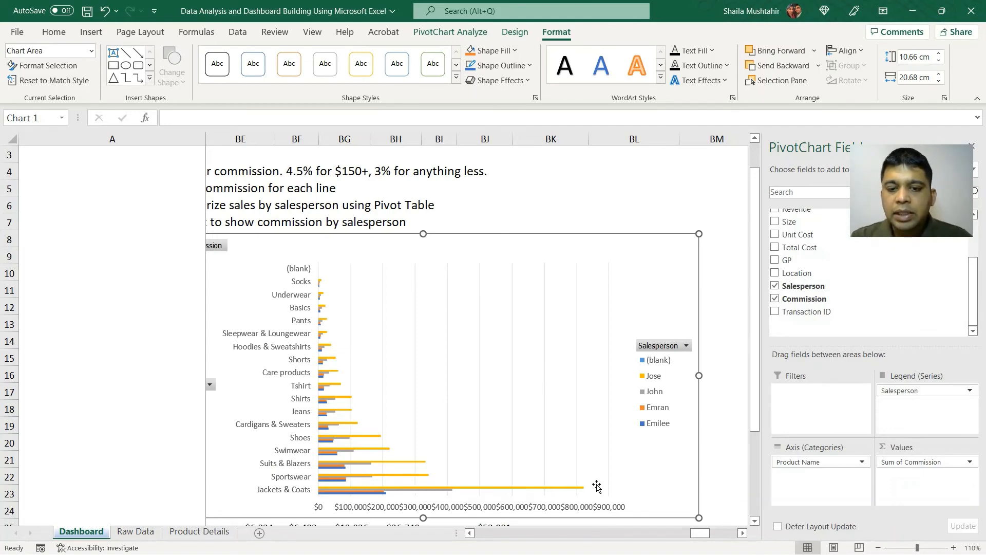
pyautogui.scroll(-4, 596, 486)
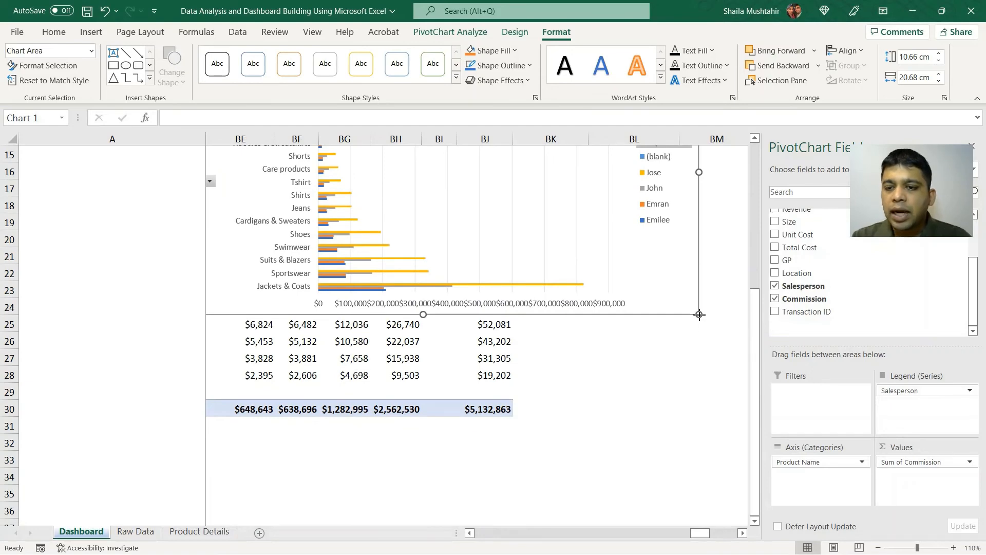
pyautogui.moveTo(698, 314); pyautogui.dragTo(746, 410)
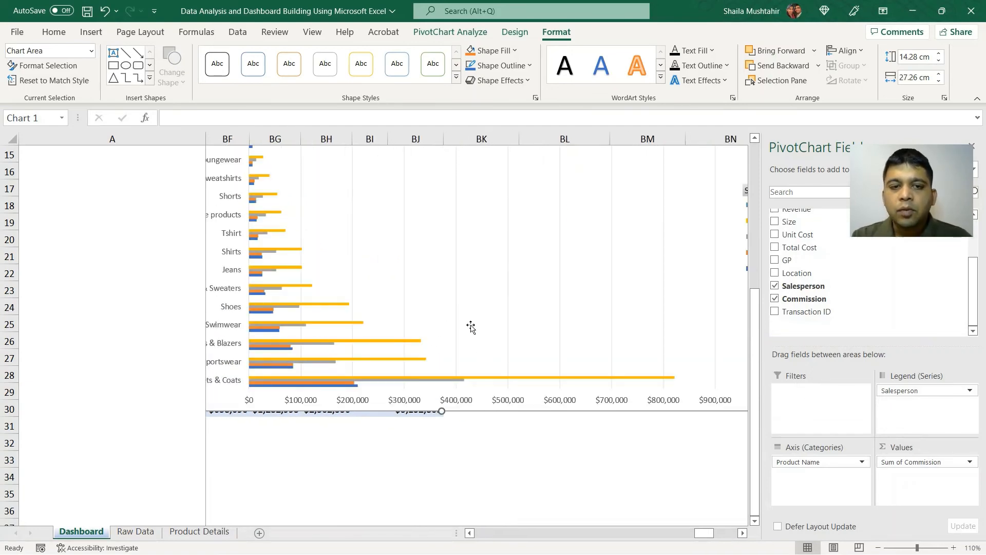
# Add a chart title to the commission bar chart, placed above the chart.
pyautogui.scroll(2, 471, 329)
pyautogui.hscroll(-2, 470, 327)
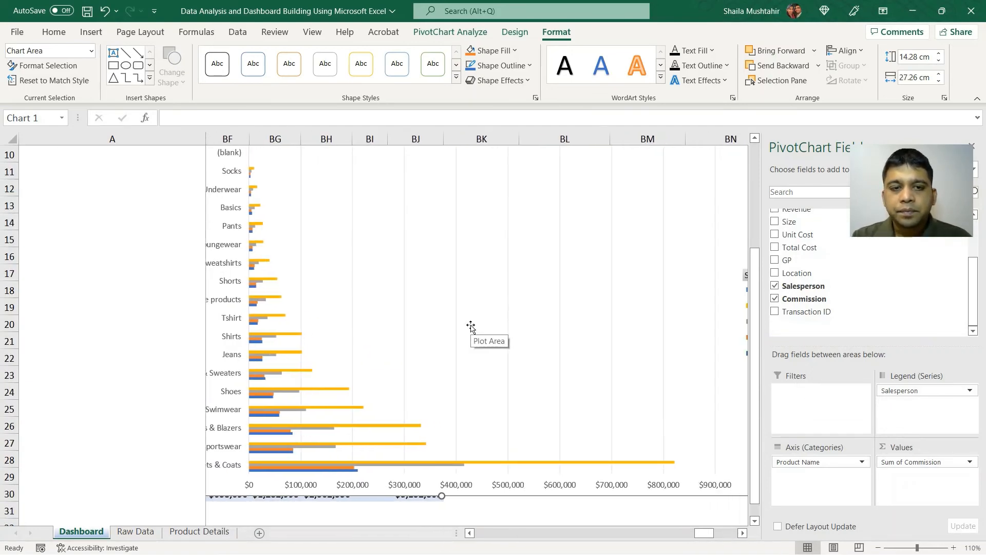
pyautogui.scroll(2, 470, 327)
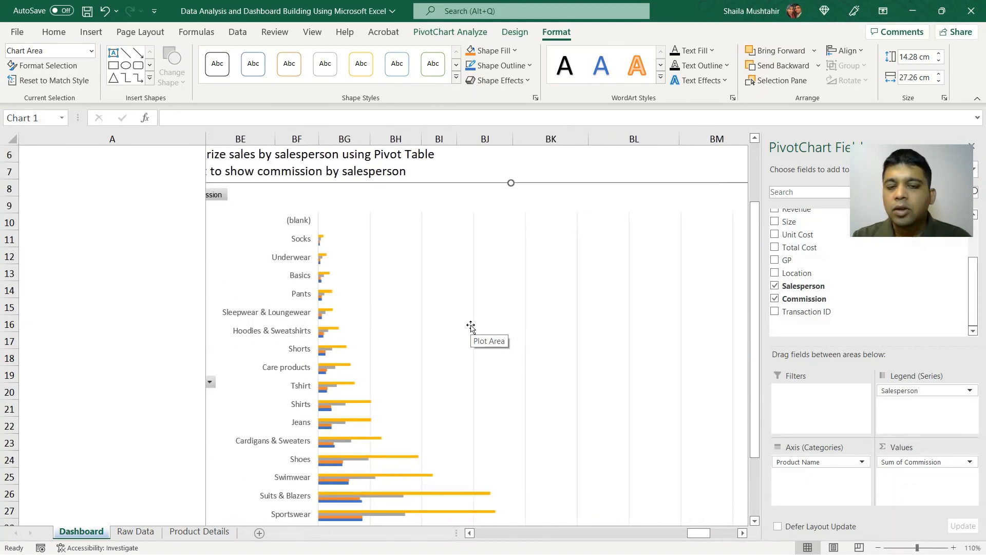
pyautogui.scroll(-2, 470, 327)
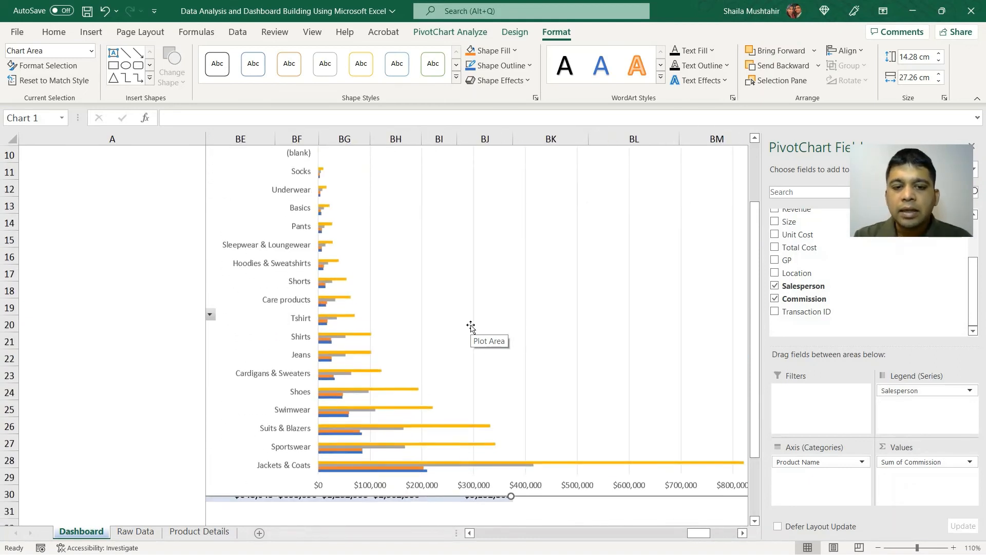
pyautogui.scroll(2, 457, 340)
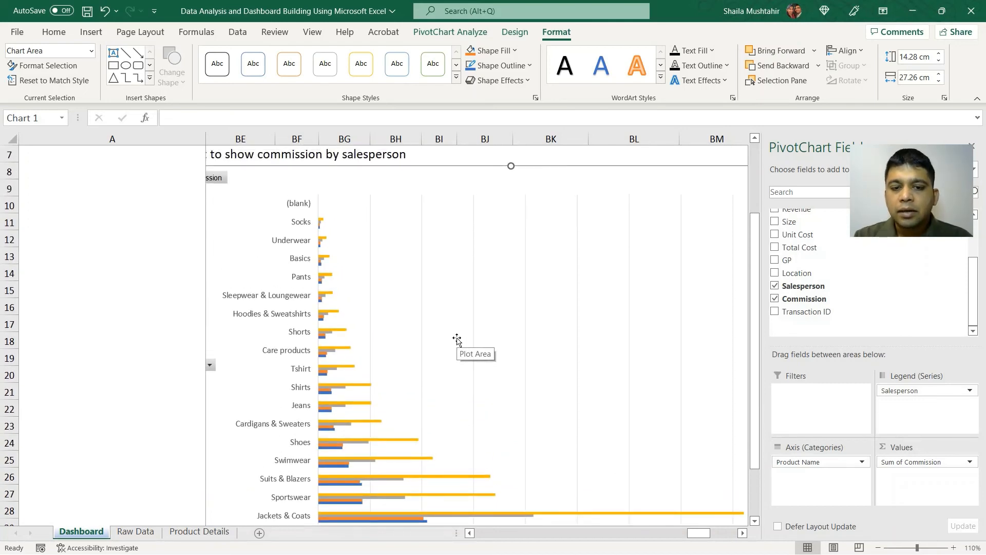
pyautogui.click(447, 204)
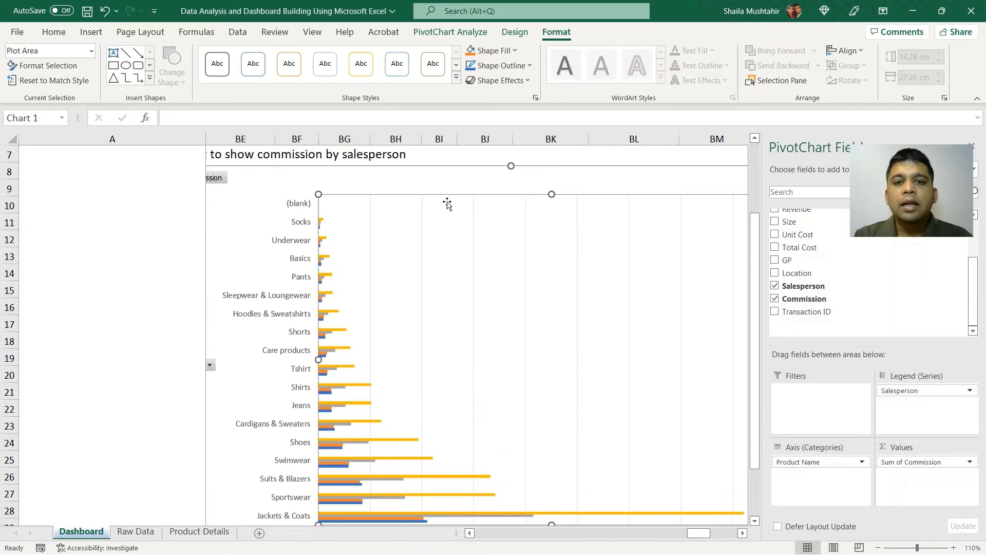
pyautogui.click(440, 188)
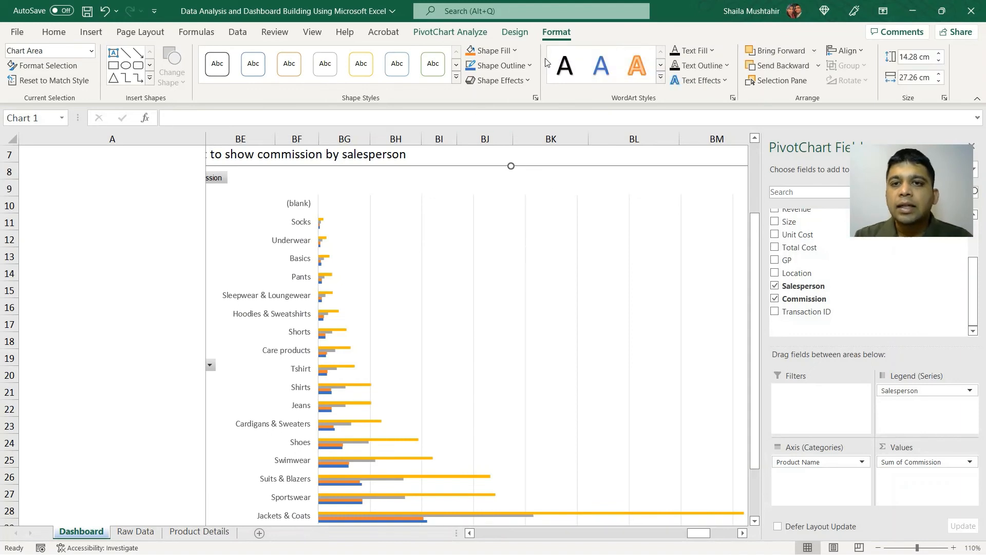
pyautogui.click(515, 31)
pyautogui.click(27, 70)
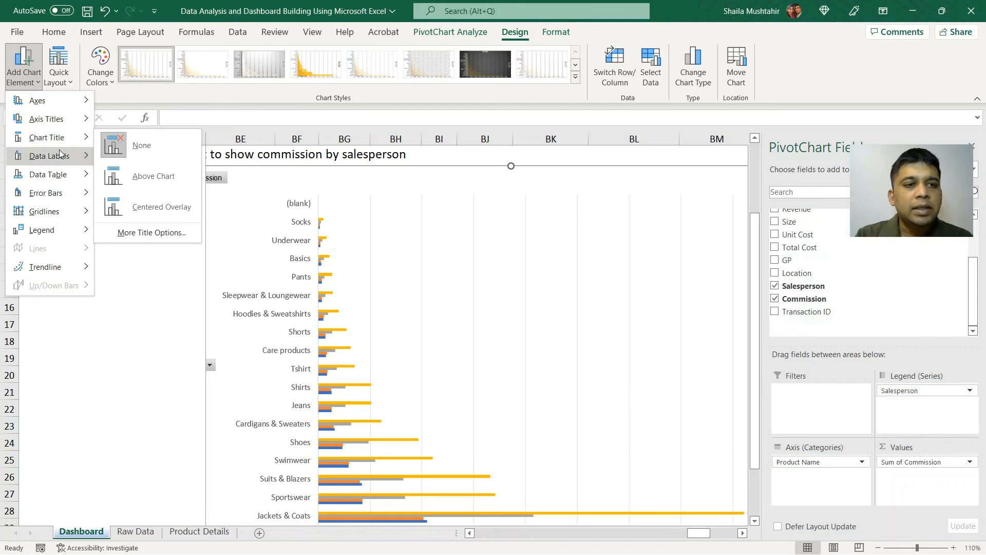
pyautogui.click(155, 180)
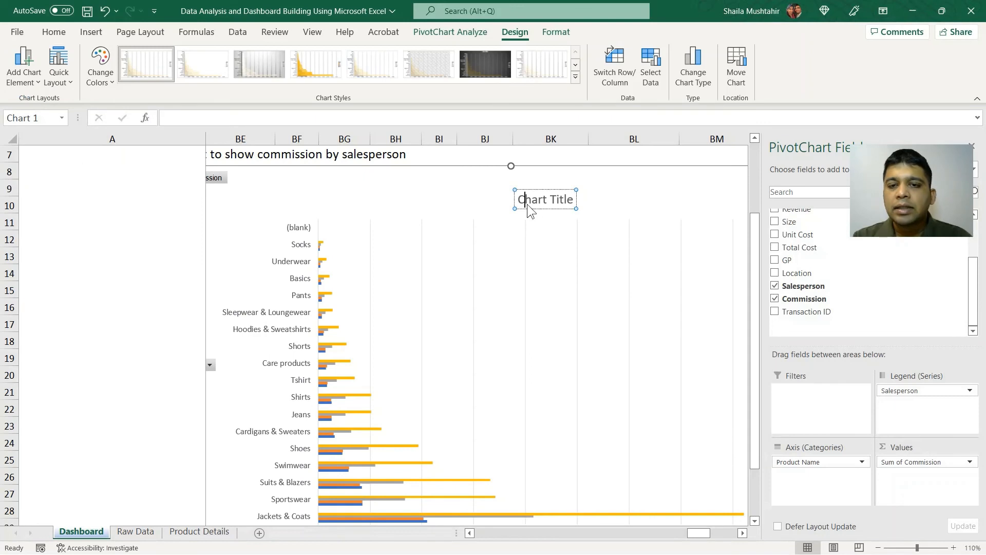
# Replace the placeholder chart title with "Commission by Salesperson & Product".
pyautogui.moveTo(519, 200); pyautogui.dragTo(574, 200)
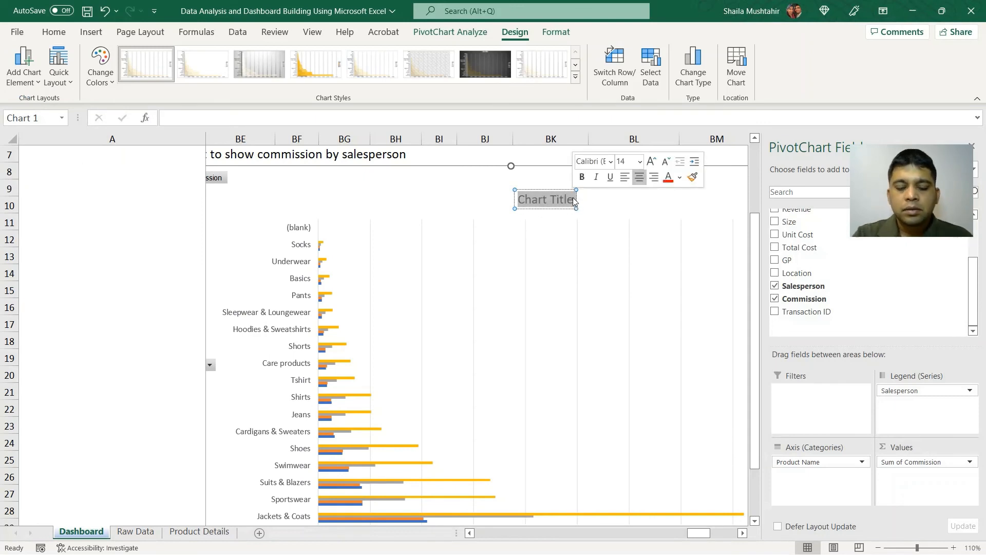
pyautogui.write('Co')
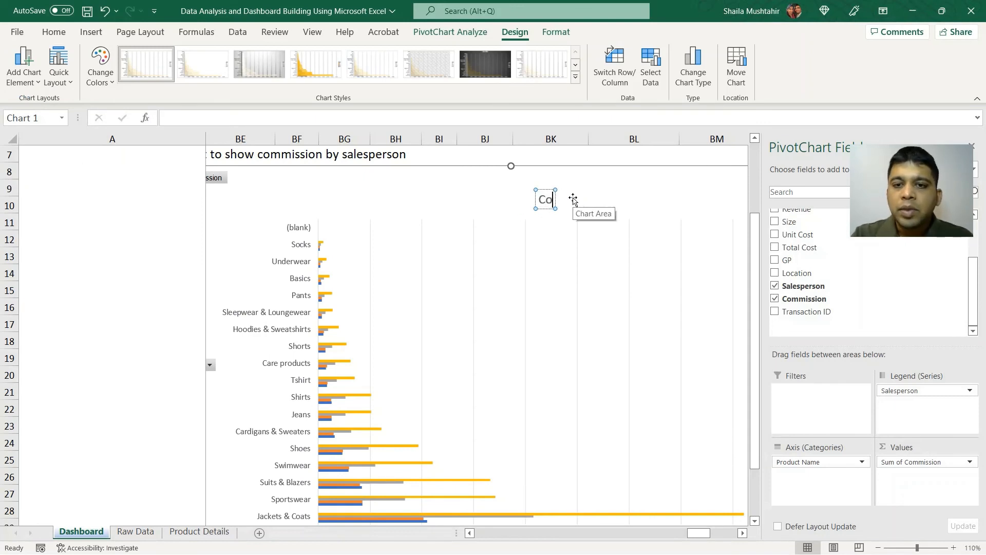
pyautogui.write('mmission b')
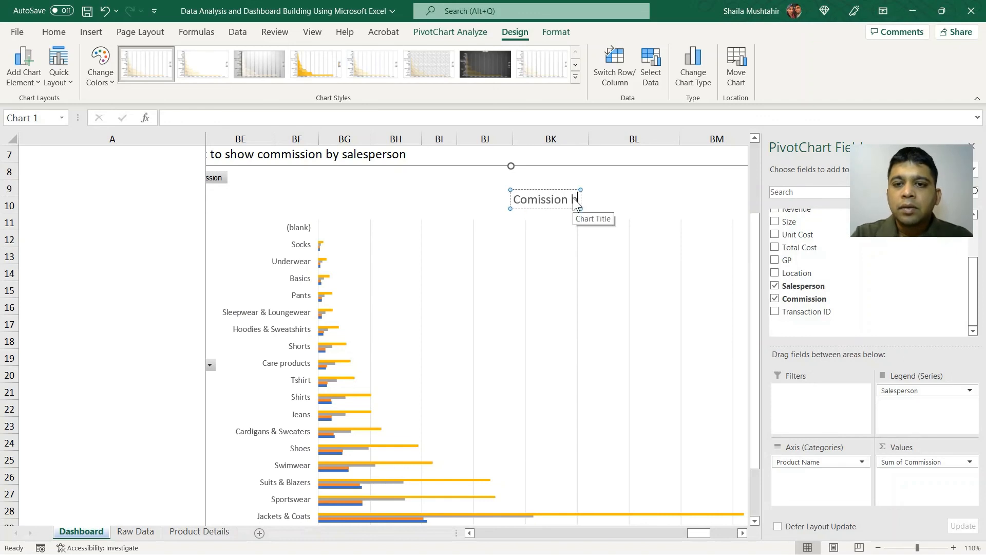
pyautogui.write('y Salesperson & Product')
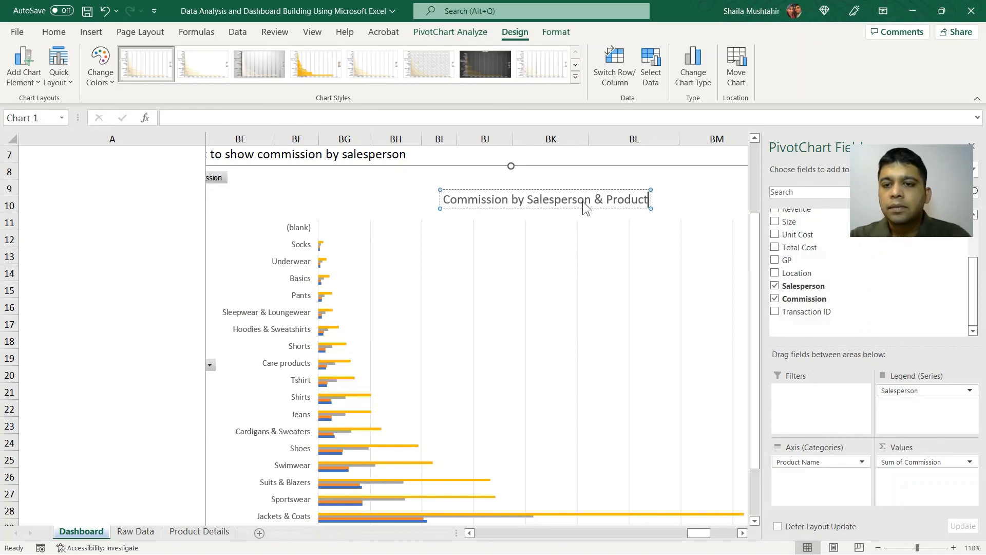
pyautogui.click(411, 235)
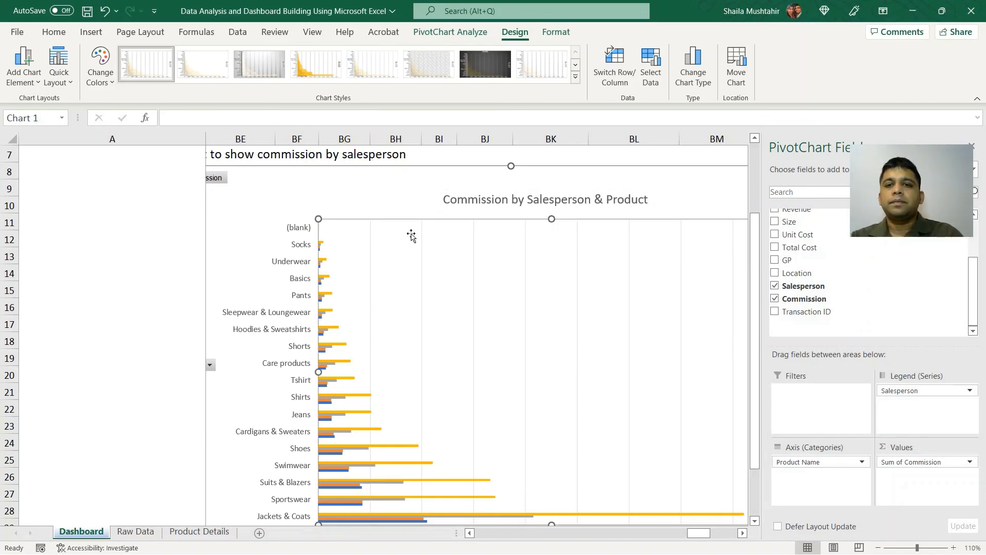